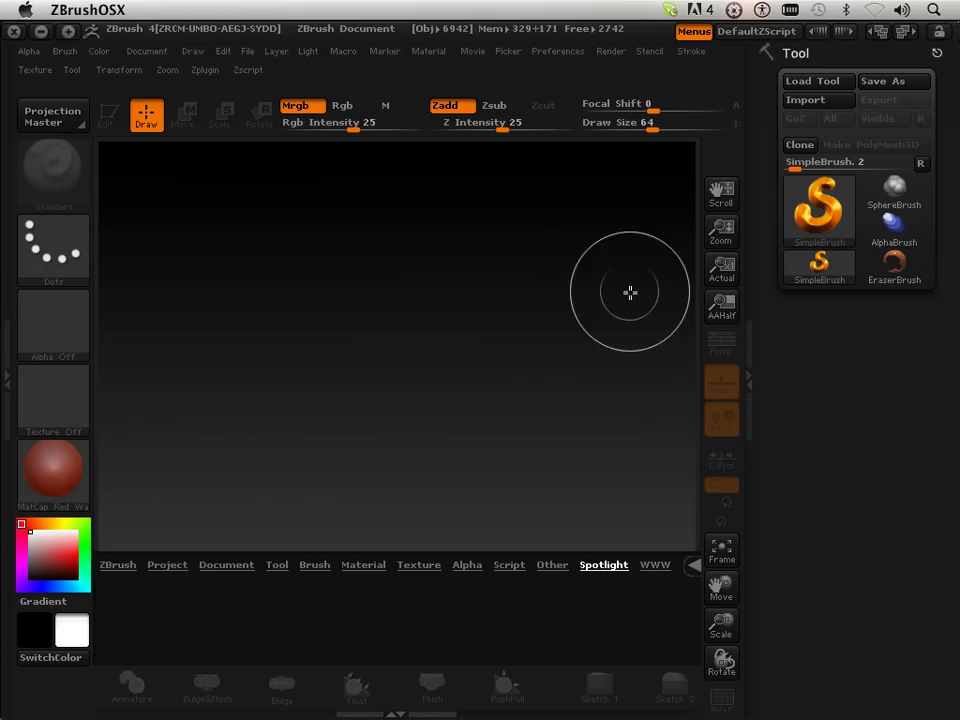
Step: Collapse and reopen the right tray, then drag the Tool palette out of it
{"action": "left_click", "coordinate": [749, 362]}
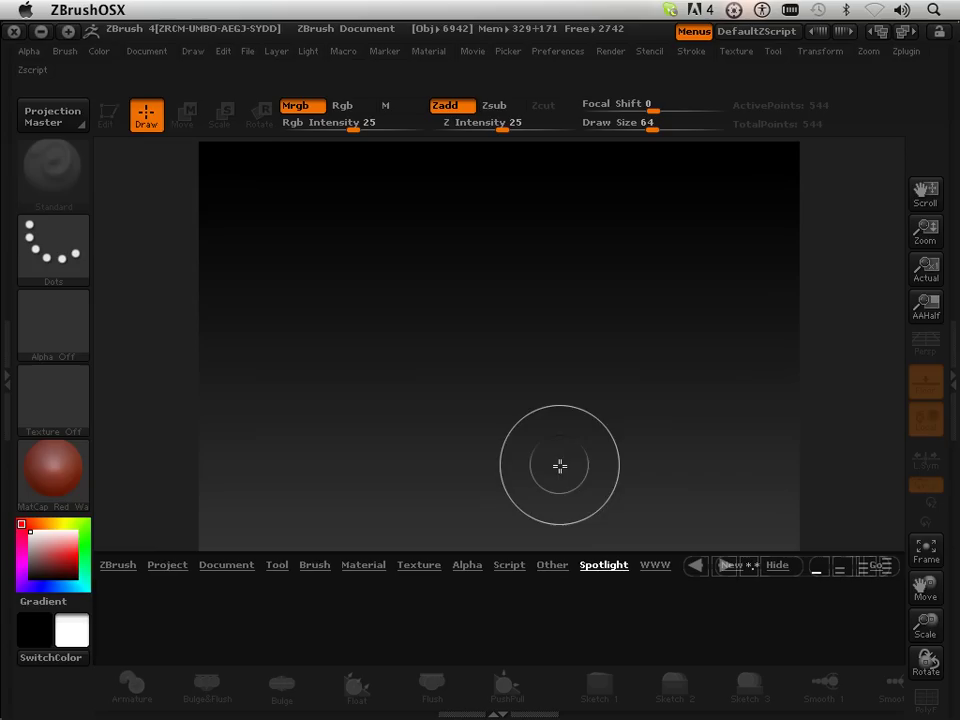
{"action": "left_click", "coordinate": [952, 362]}
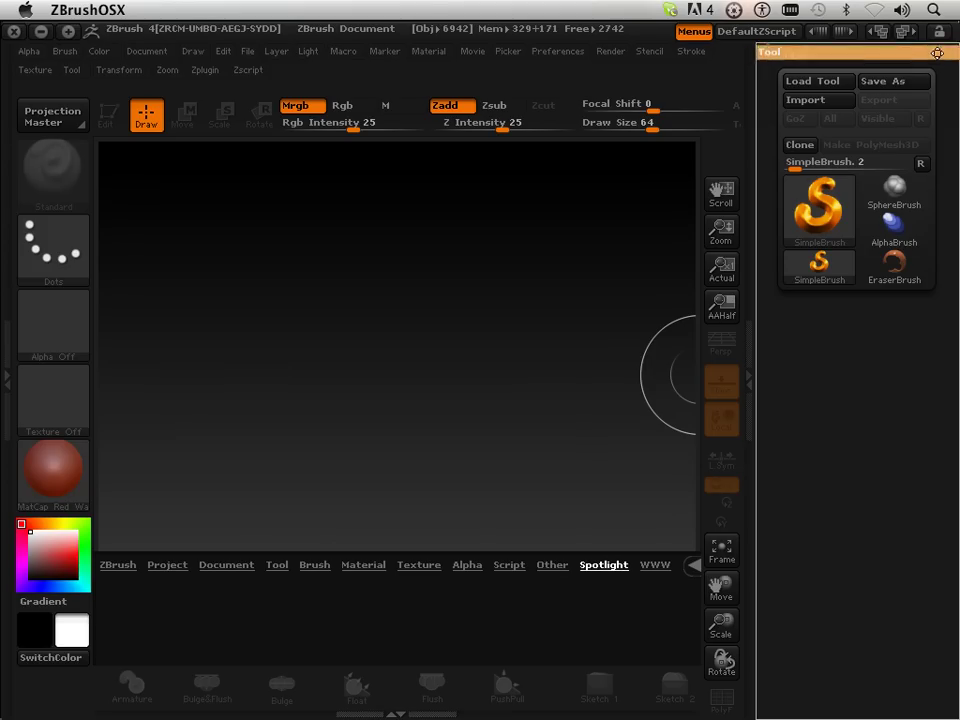
{"action": "left_click_drag", "start_coordinate": [795, 53], "coordinate": [560, 165]}
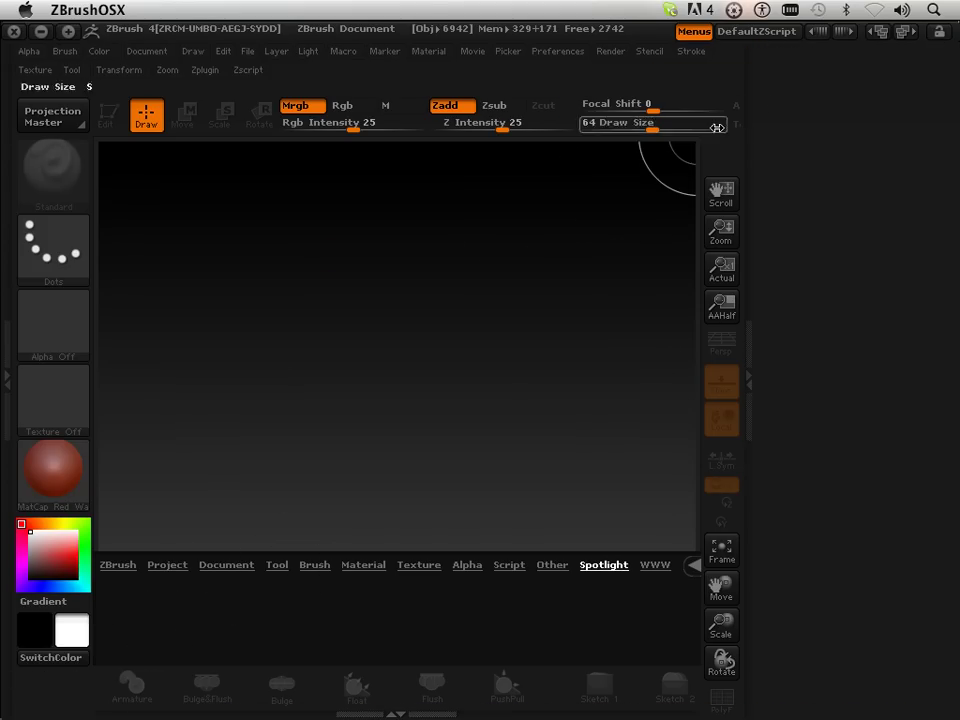
Step: Toggle the right and left trays, leaving the empty right tray open
{"action": "left_click", "coordinate": [750, 364]}
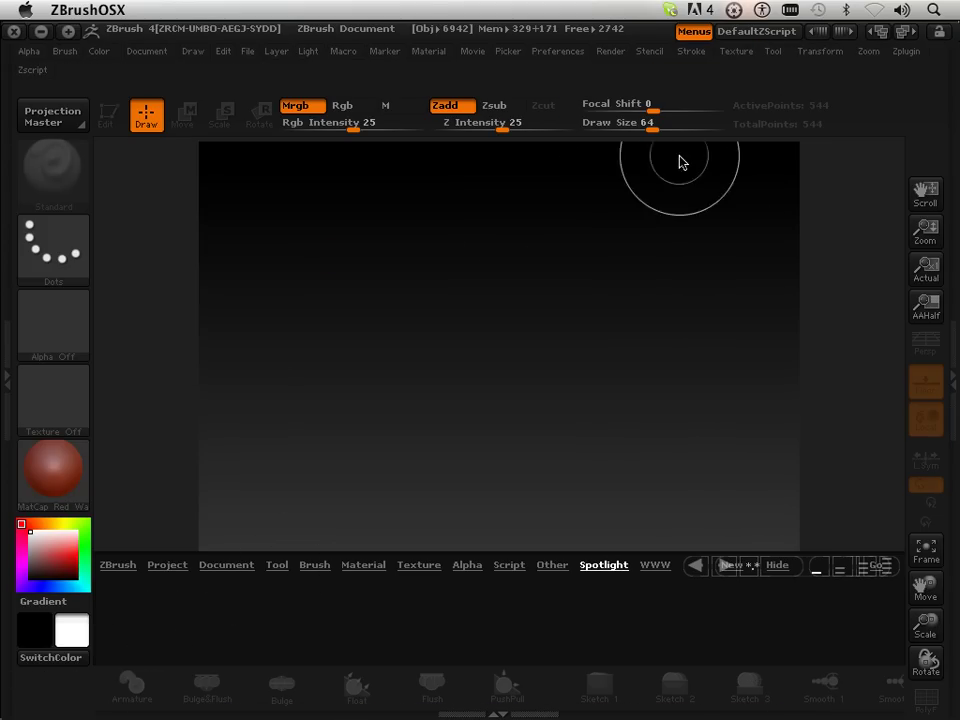
{"action": "left_click", "coordinate": [5, 388]}
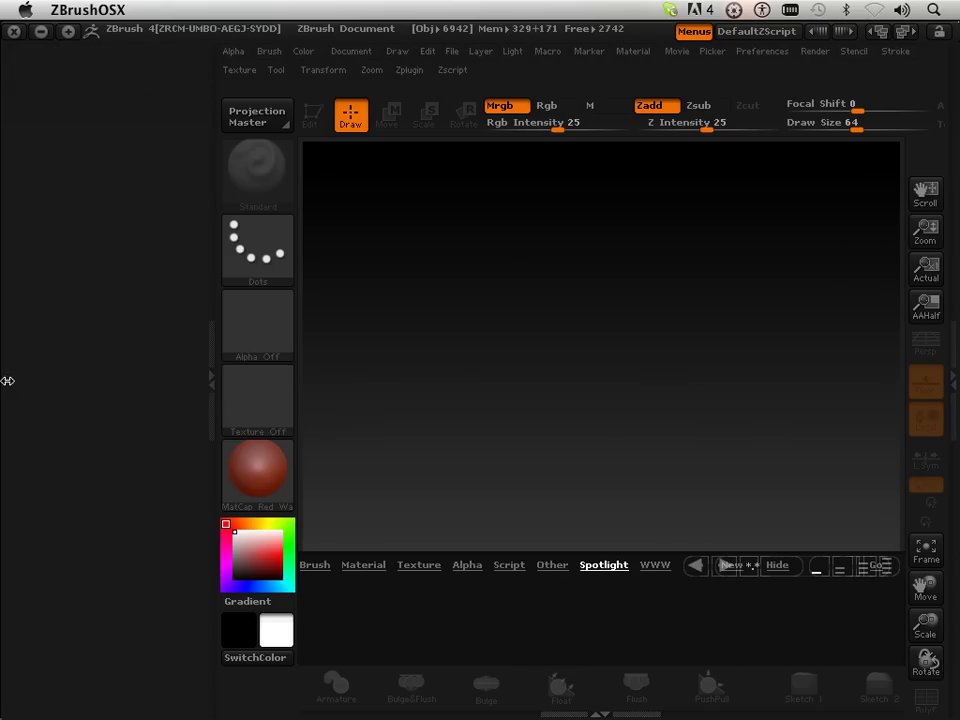
{"action": "left_click", "coordinate": [205, 386]}
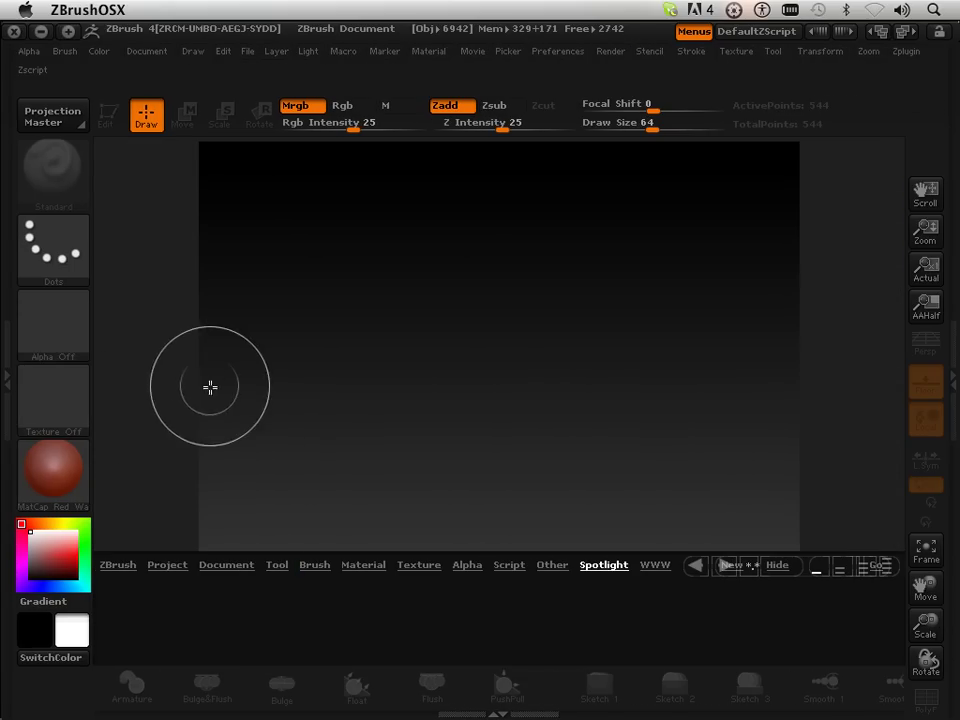
{"action": "left_click", "coordinate": [956, 349]}
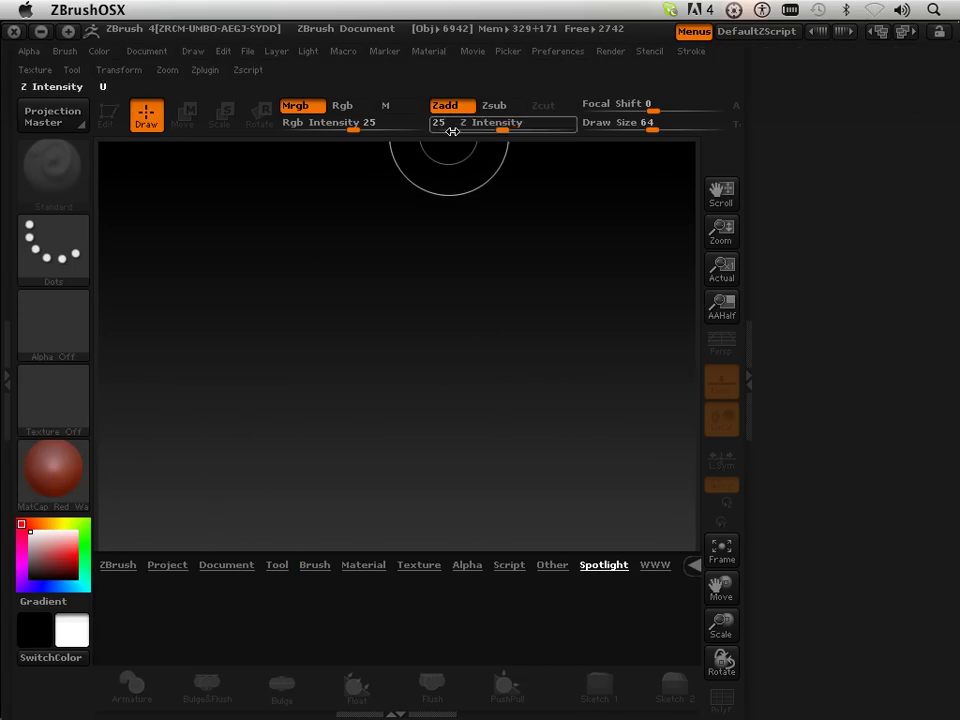
Step: Drag the Tool menu into the right tray, then open and close the left tray
{"action": "left_click", "coordinate": [72, 72]}
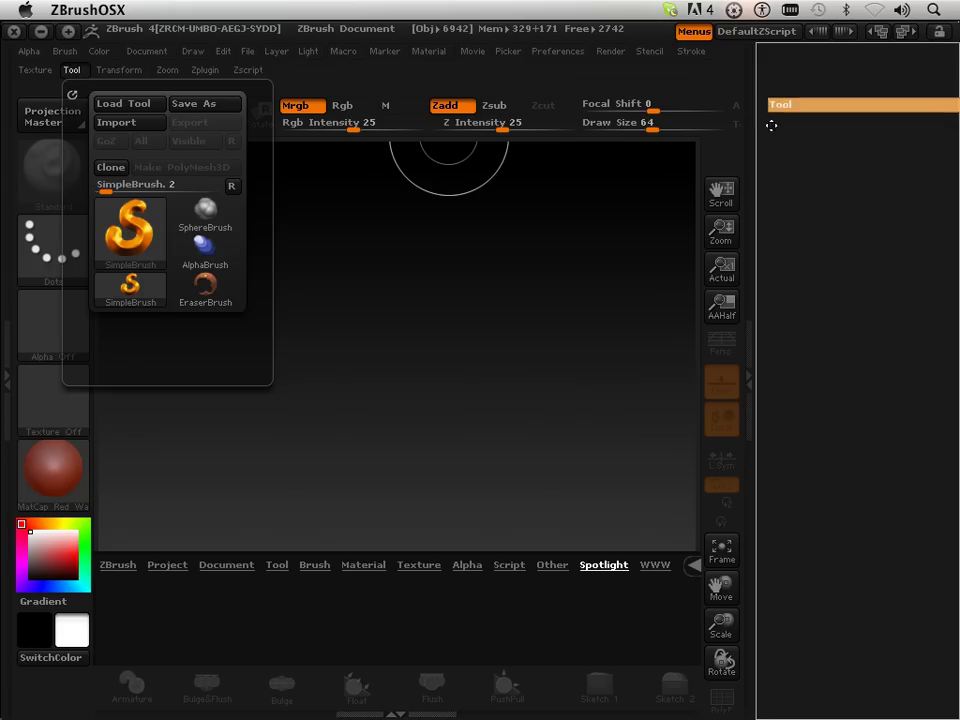
{"action": "left_click_drag", "start_coordinate": [72, 93], "coordinate": [771, 122]}
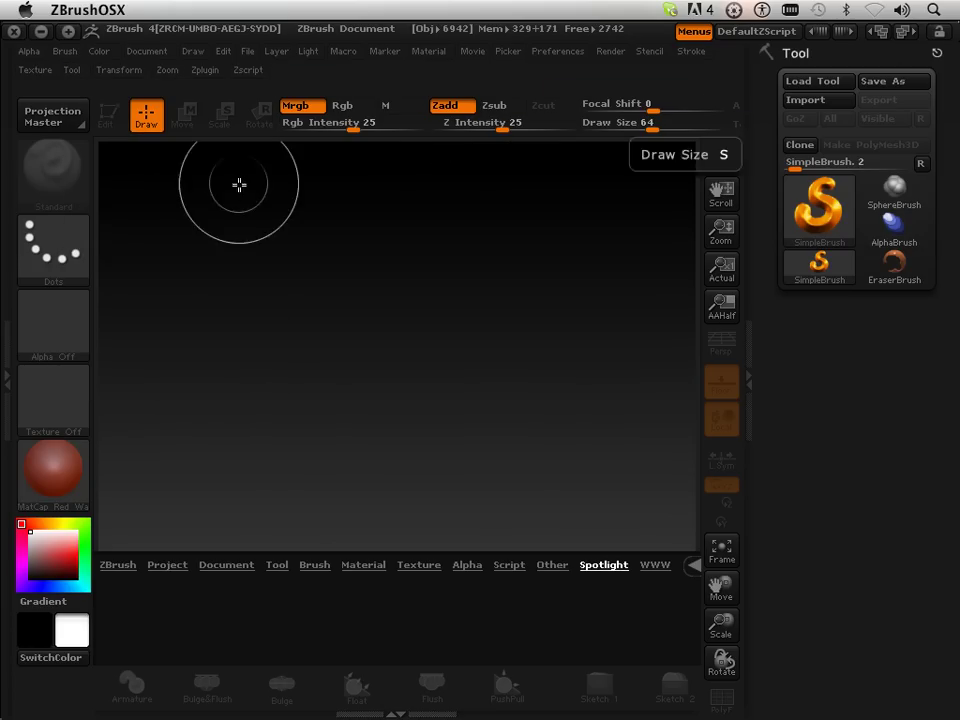
{"action": "left_click", "coordinate": [7, 341]}
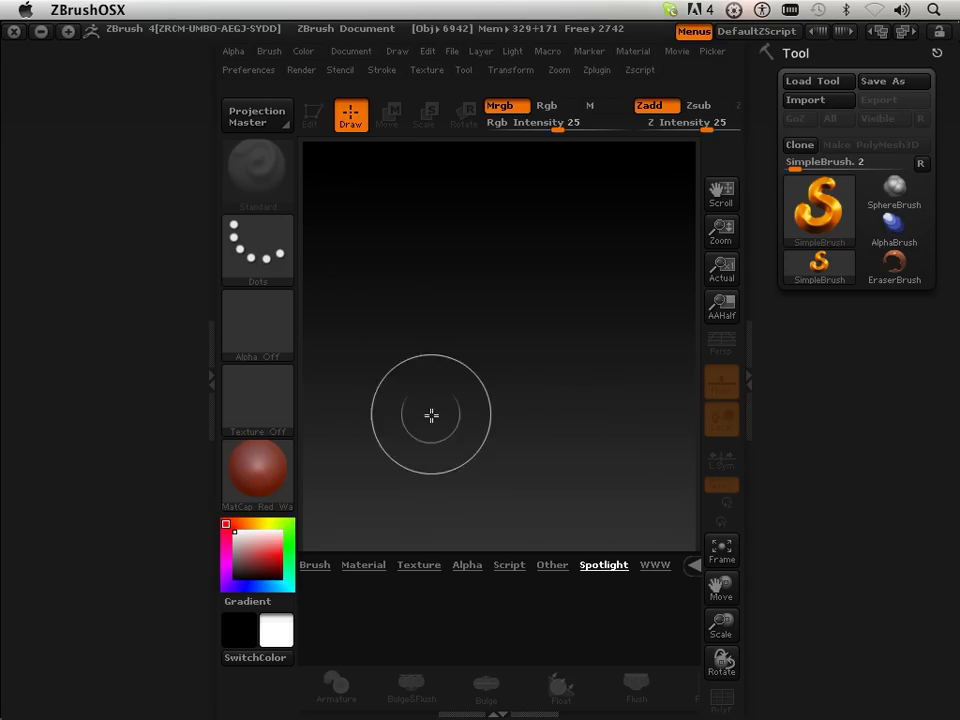
{"action": "left_click", "coordinate": [208, 394]}
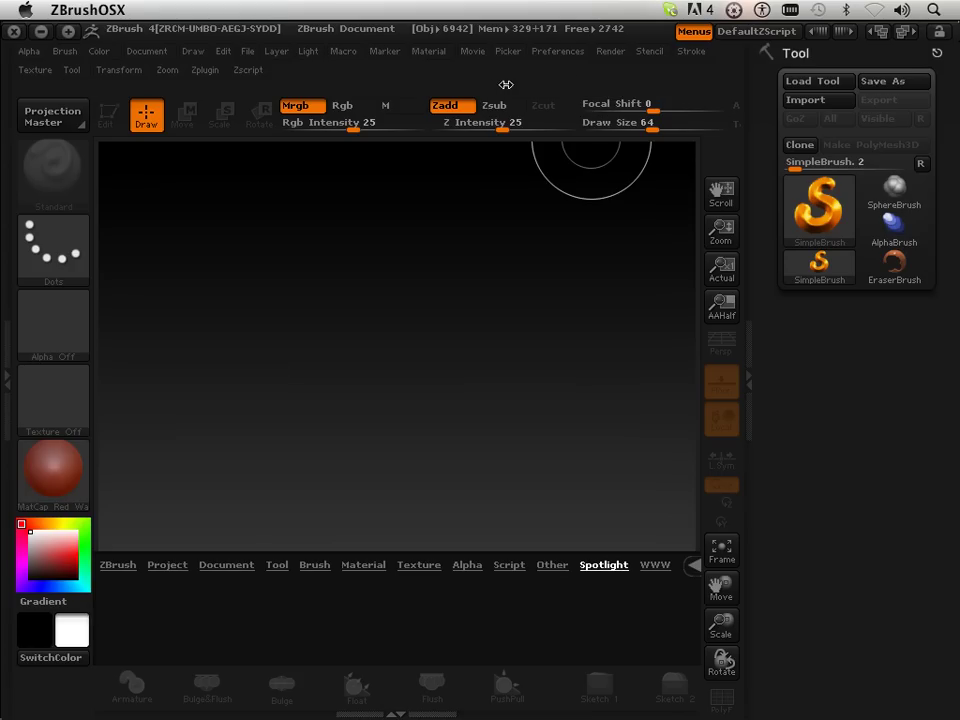
Step: Dock the Document palette under the Tool palette and pick SweepProfile3D from the tool picker
{"action": "left_click", "coordinate": [149, 52]}
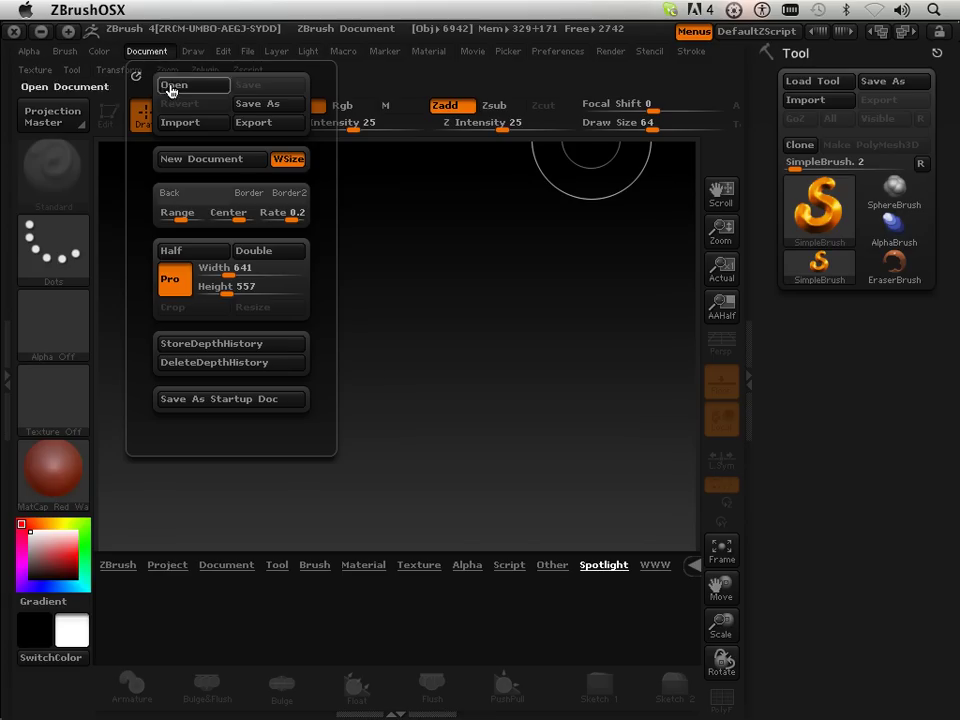
{"action": "mouse_move", "coordinate": [135, 75]}
{"action": "left_mouse_down"}
{"action": "mouse_move", "coordinate": [688, 300]}
{"action": "mouse_move", "coordinate": [761, 365]}
{"action": "left_mouse_up"}
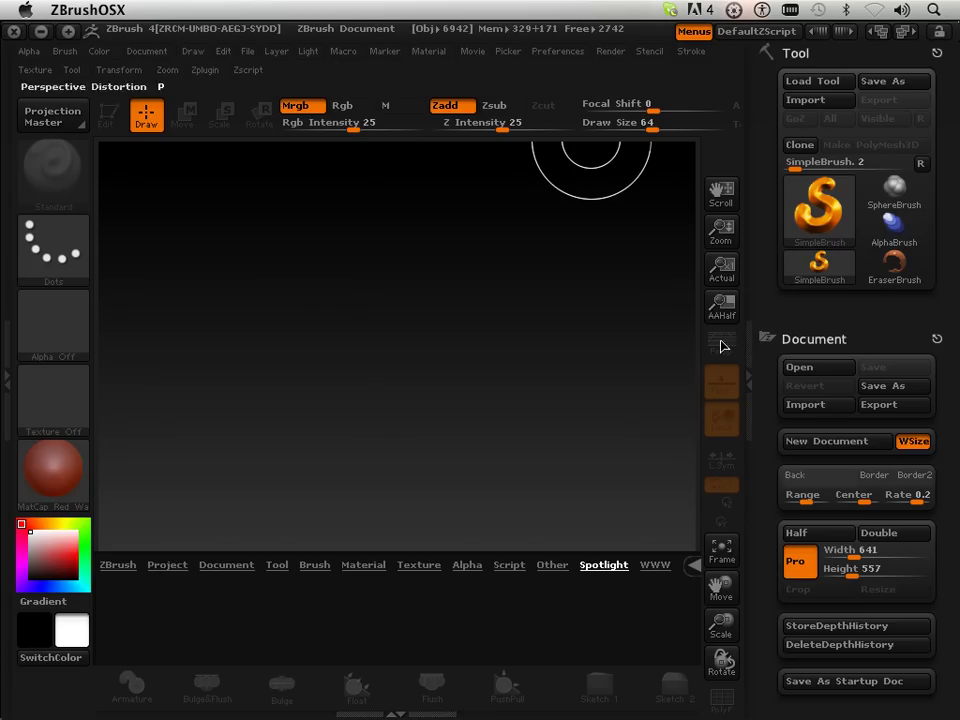
{"action": "left_click", "coordinate": [820, 228]}
{"action": "mouse_move", "coordinate": [437, 292]}
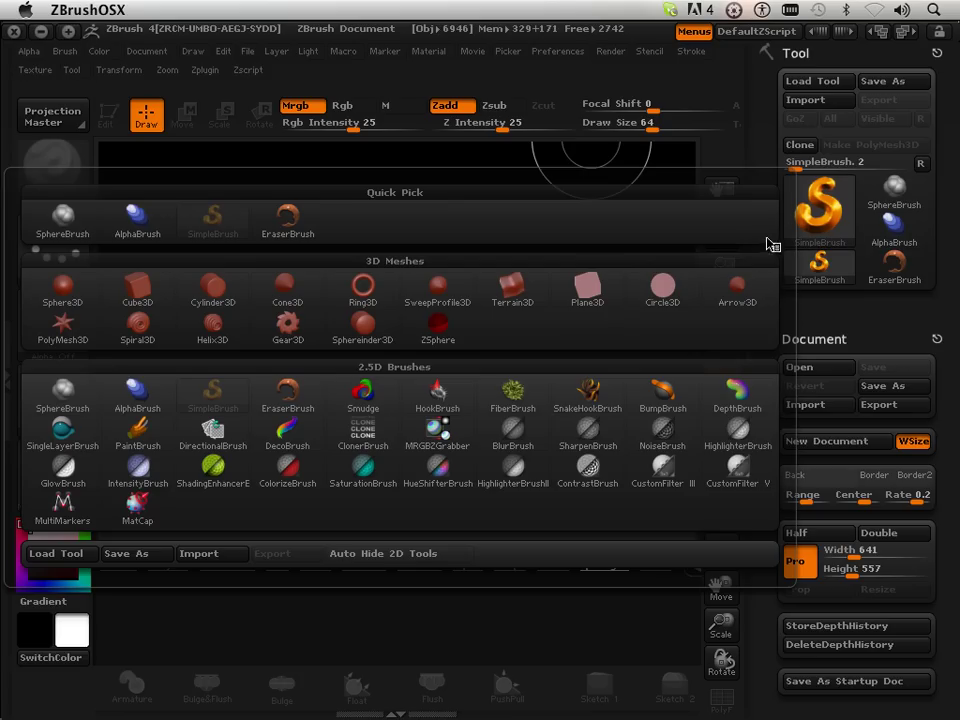
{"action": "left_click", "coordinate": [450, 306]}
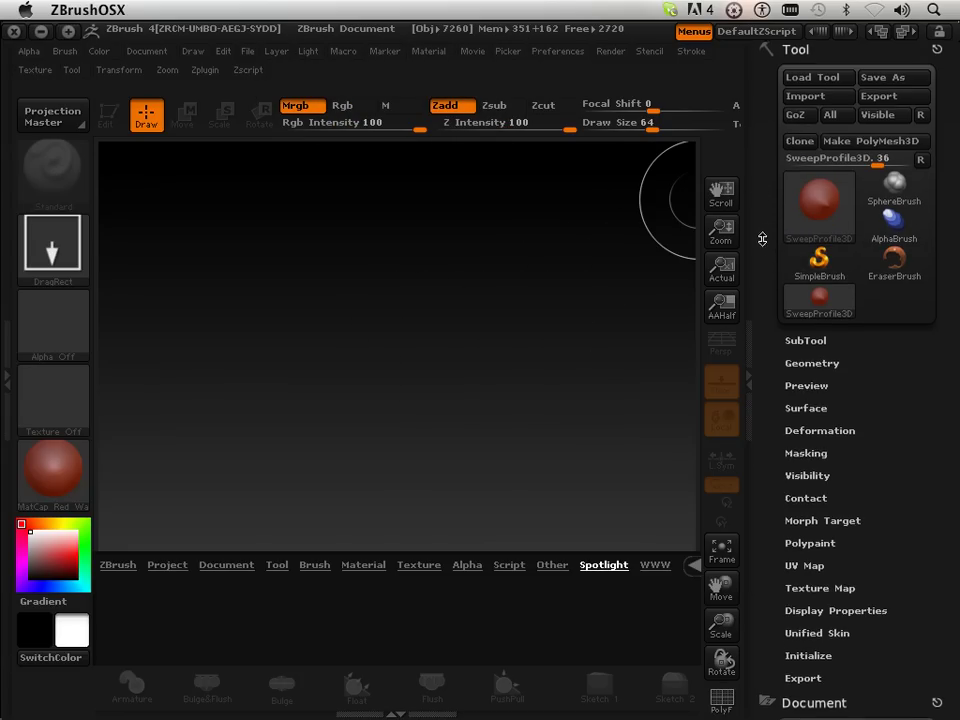
Step: Expand the Tool palette's Geometry, Deformation, Masking, Visibility and Contact subpalettes
{"action": "left_click_drag", "start_coordinate": [765, 223], "coordinate": [754, 80]}
{"action": "left_click_drag", "start_coordinate": [758, 193], "coordinate": [763, 321]}
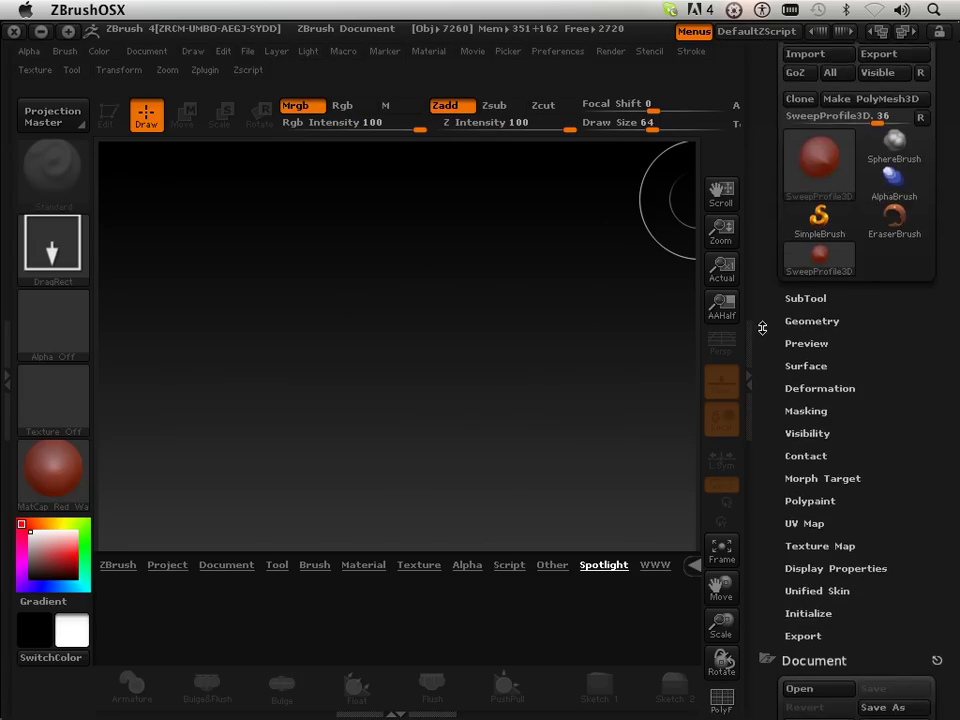
{"action": "left_click", "coordinate": [800, 311]}
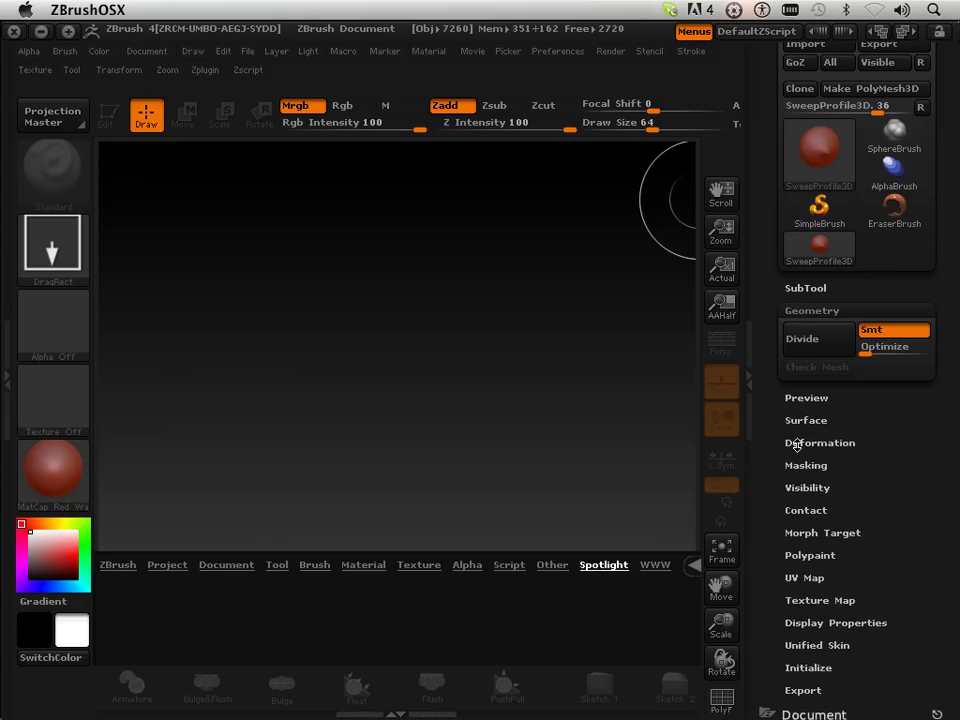
{"action": "left_click", "coordinate": [797, 443]}
{"action": "left_click_drag", "start_coordinate": [797, 444], "coordinate": [770, 349]}
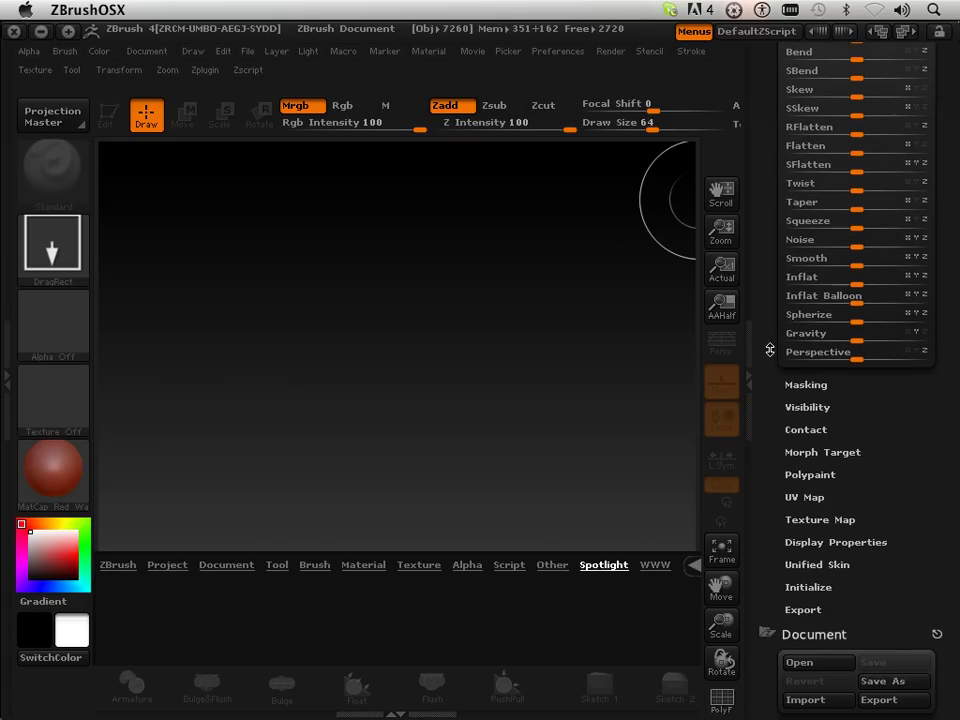
{"action": "left_click", "coordinate": [801, 386]}
{"action": "left_click_drag", "start_coordinate": [781, 620], "coordinate": [780, 390]}
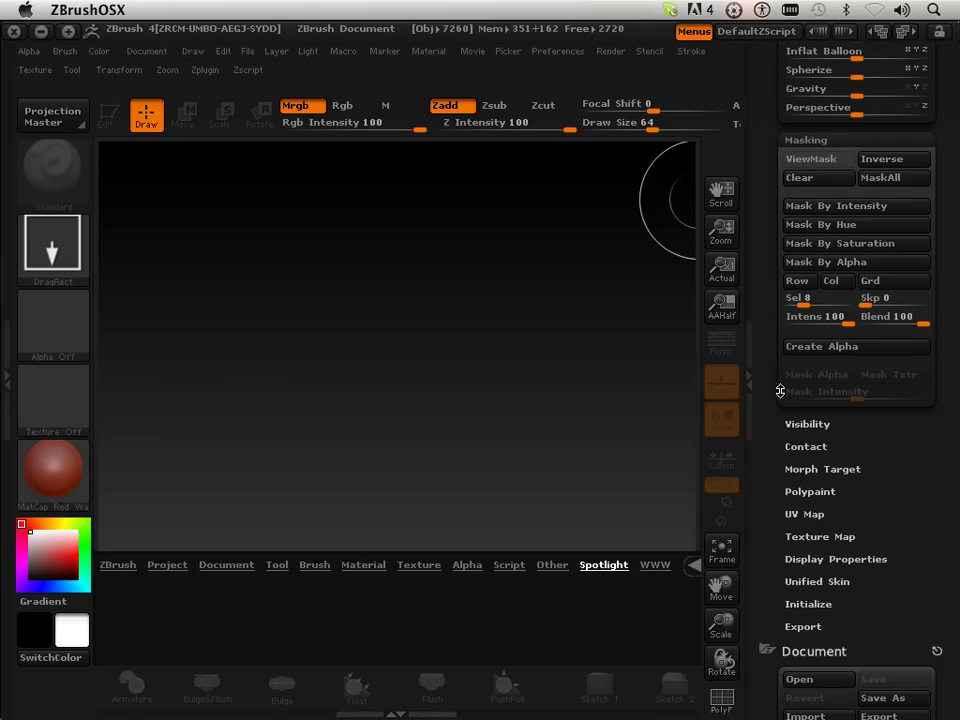
{"action": "left_click", "coordinate": [791, 423]}
{"action": "left_click_drag", "start_coordinate": [791, 512], "coordinate": [791, 328]}
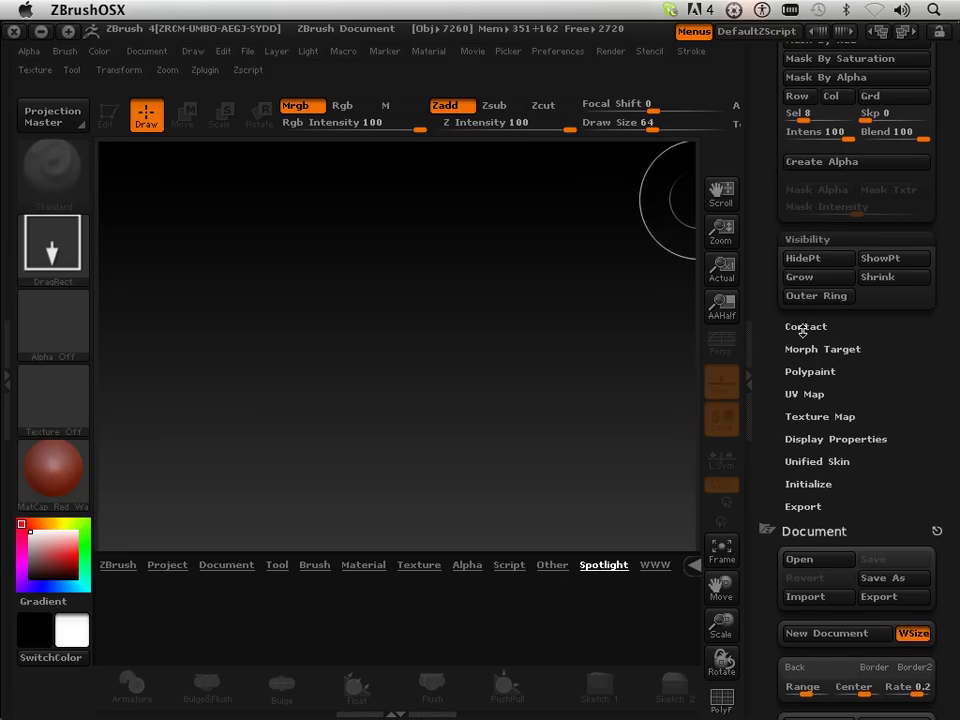
{"action": "left_click", "coordinate": [791, 327]}
Step: Scroll through the expanded subpalettes and remove the Document palette from the tray
{"action": "scroll", "coordinate": [771, 381], "scroll_direction": "down", "scroll_amount": 5}
{"action": "scroll", "coordinate": [773, 347], "scroll_direction": "up", "scroll_amount": 5}
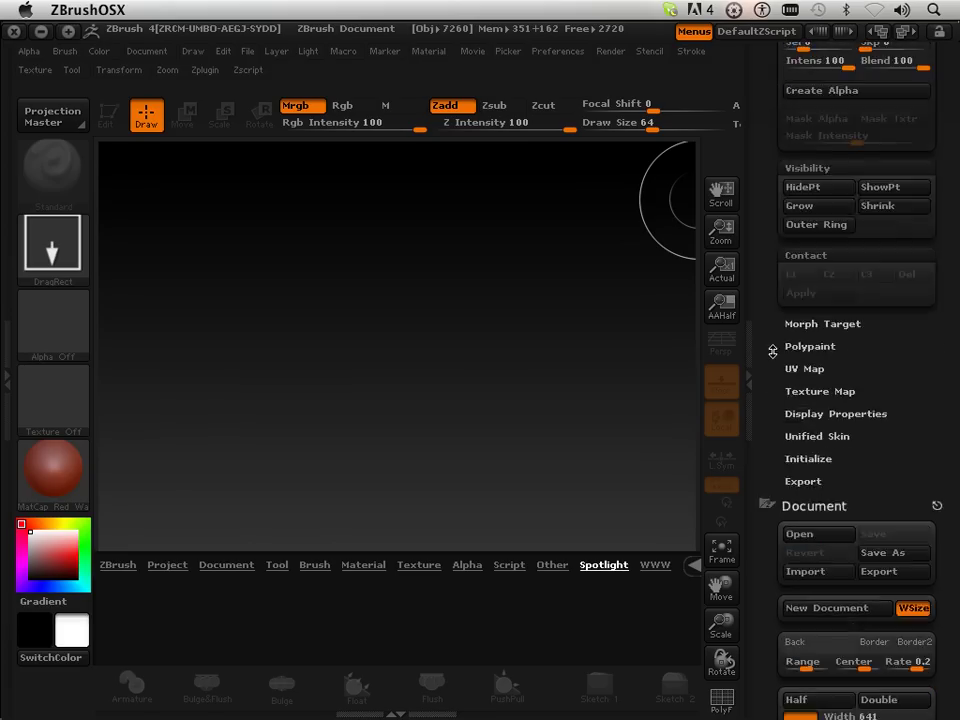
{"action": "scroll", "coordinate": [768, 318], "scroll_direction": "up", "scroll_amount": 3}
{"action": "left_click_drag", "start_coordinate": [771, 94], "coordinate": [771, 367]}
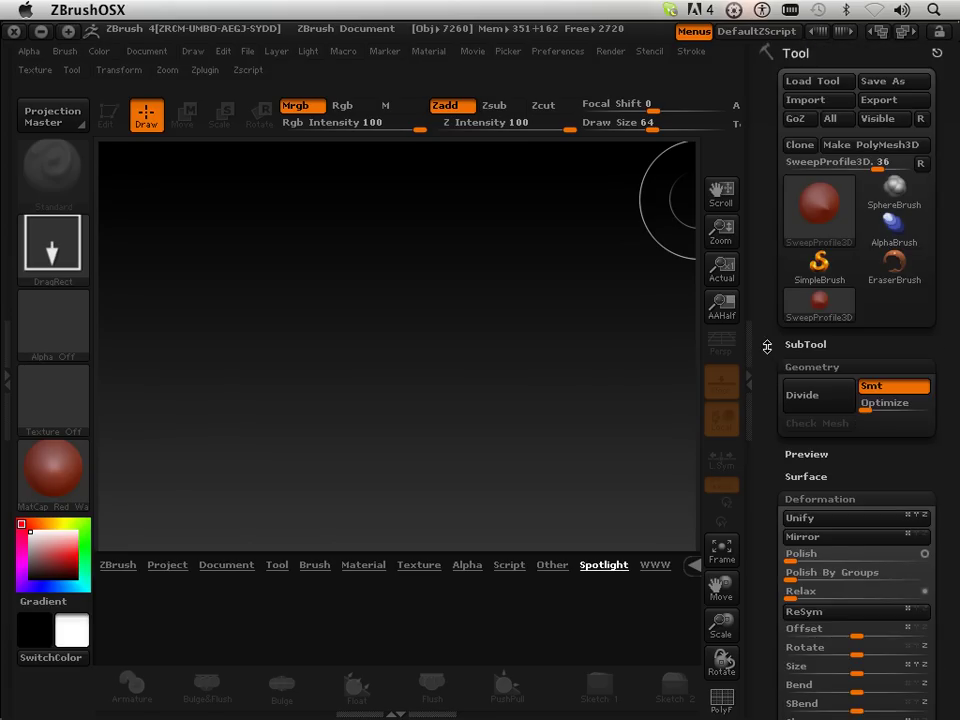
{"action": "scroll", "coordinate": [767, 347], "scroll_direction": "down", "scroll_amount": 3}
{"action": "scroll", "coordinate": [774, 311], "scroll_direction": "up", "scroll_amount": 2}
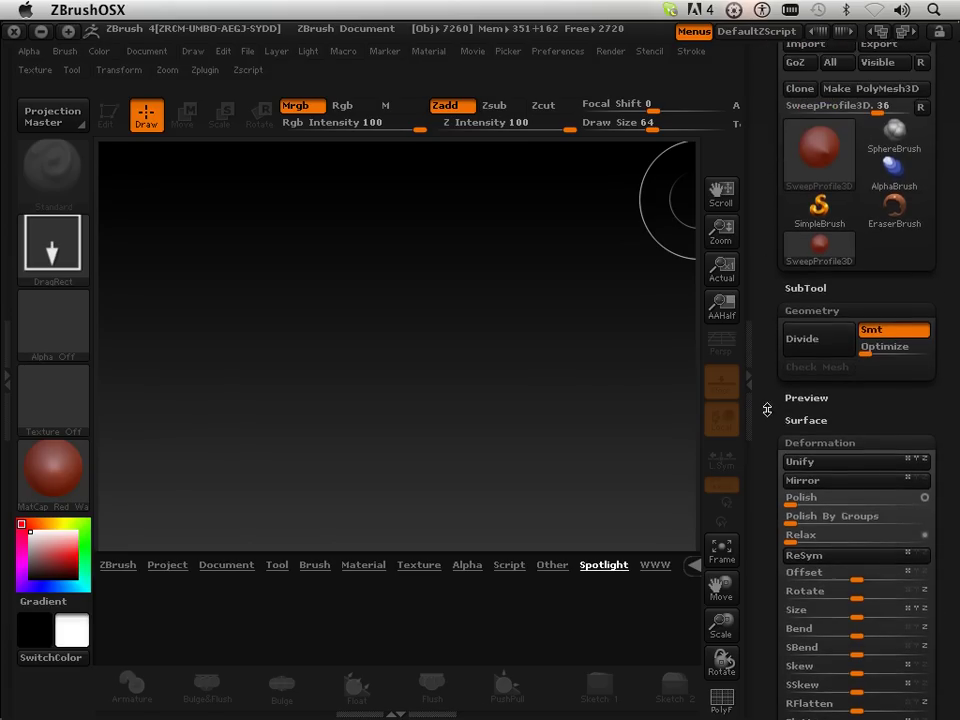
{"action": "scroll", "coordinate": [769, 381], "scroll_direction": "up", "scroll_amount": 2}
{"action": "scroll", "coordinate": [768, 380], "scroll_direction": "down", "scroll_amount": 5}
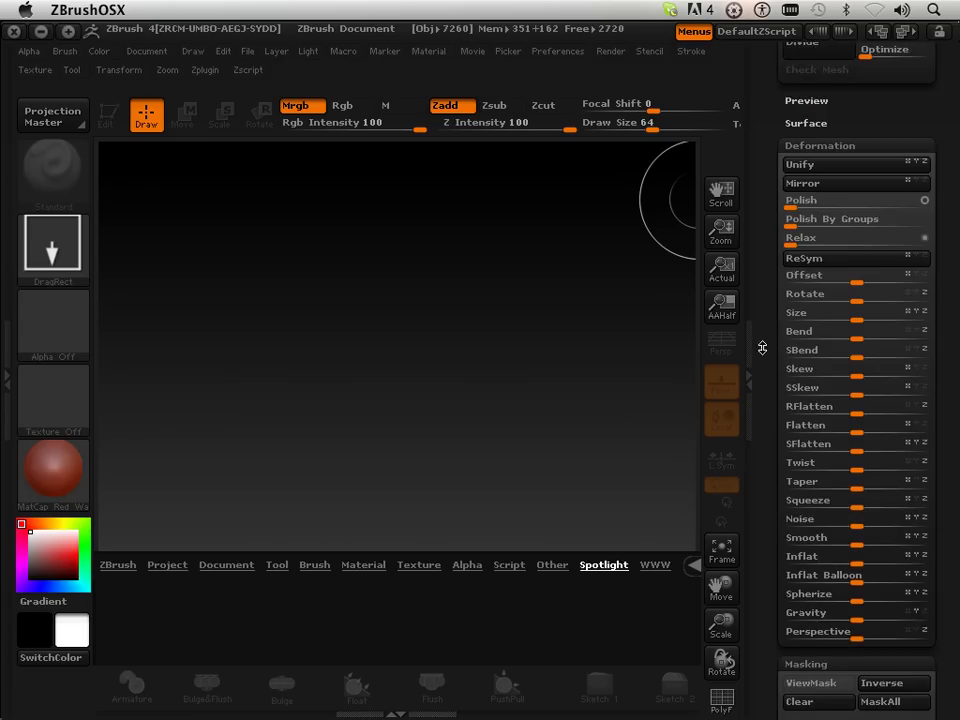
{"action": "scroll", "coordinate": [765, 330], "scroll_direction": "down", "scroll_amount": 3}
{"action": "scroll", "coordinate": [762, 280], "scroll_direction": "down", "scroll_amount": 4}
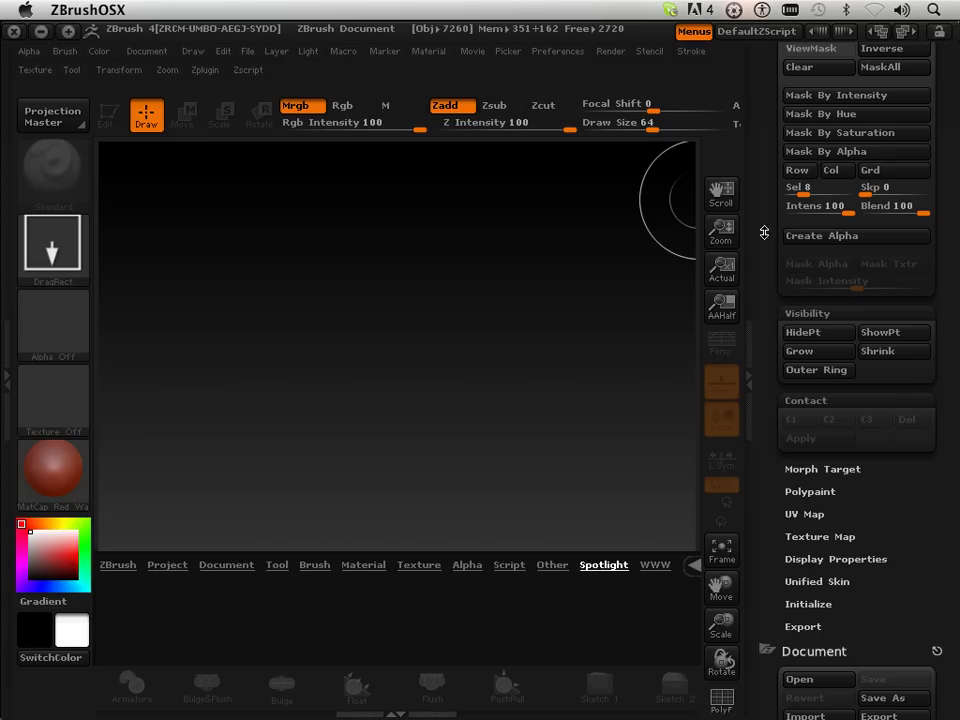
{"action": "mouse_move", "coordinate": [769, 437]}
{"action": "left_mouse_down"}
{"action": "mouse_move", "coordinate": [774, 166]}
{"action": "mouse_move", "coordinate": [776, 245]}
{"action": "left_mouse_up"}
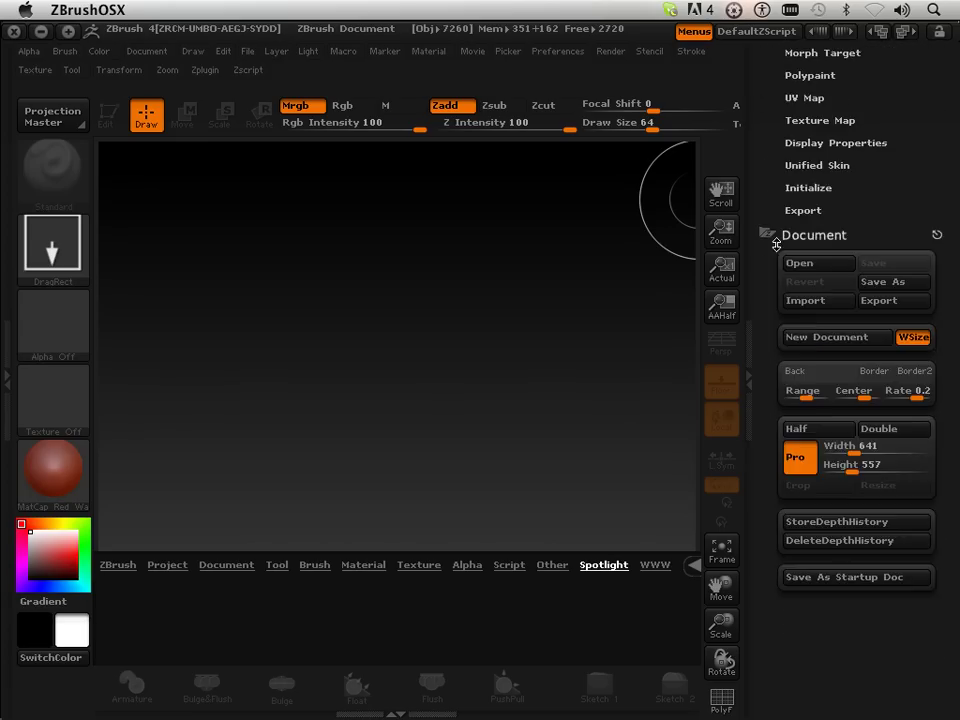
{"action": "left_click", "coordinate": [919, 230]}
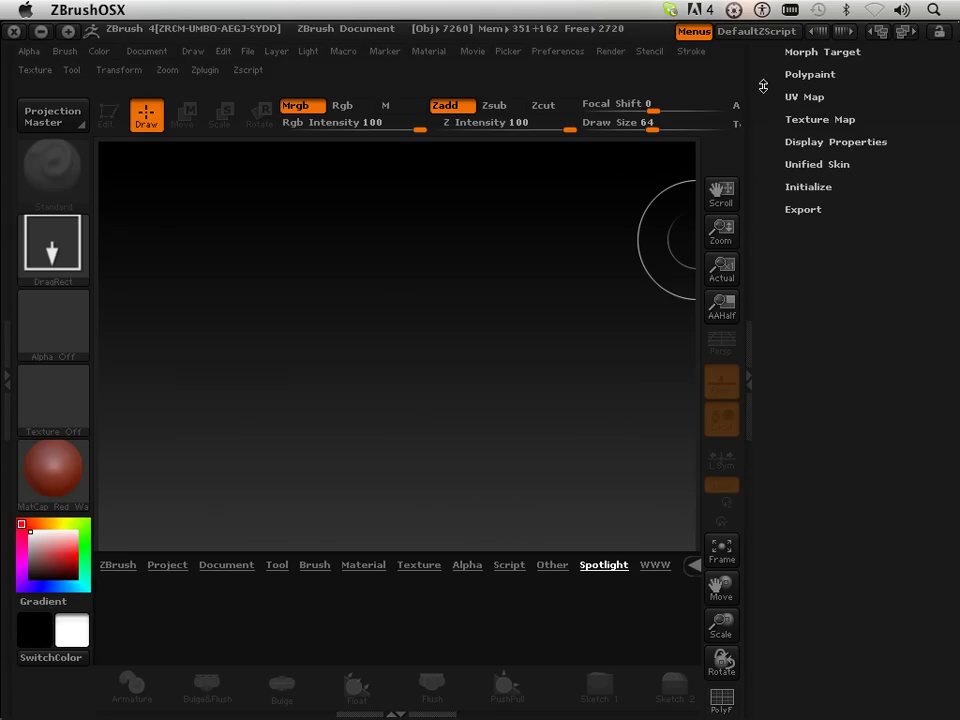
Step: Expand the Surface settings, open the Preferences menu, and collapse the Deformation settings
{"action": "left_click_drag", "start_coordinate": [763, 79], "coordinate": [774, 359]}
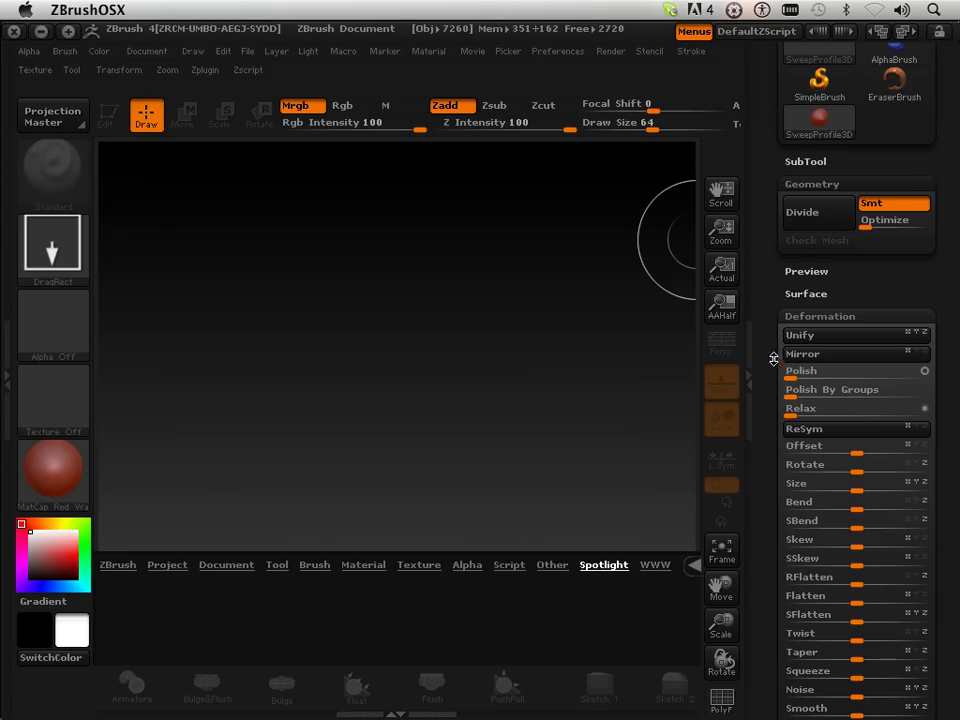
{"action": "left_click", "coordinate": [800, 294]}
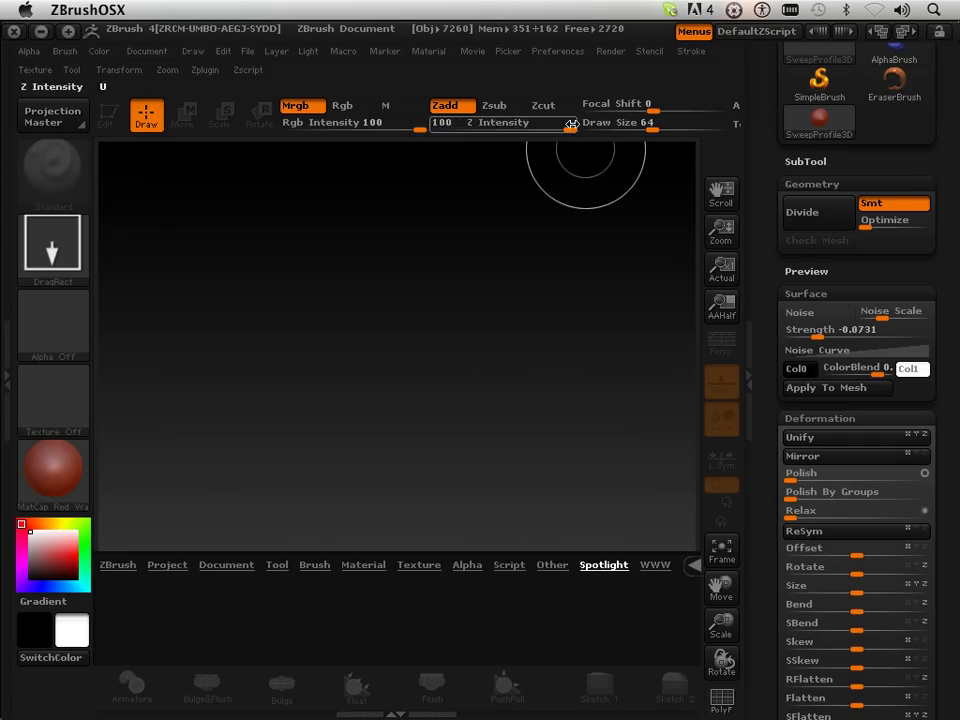
{"action": "left_click", "coordinate": [555, 51]}
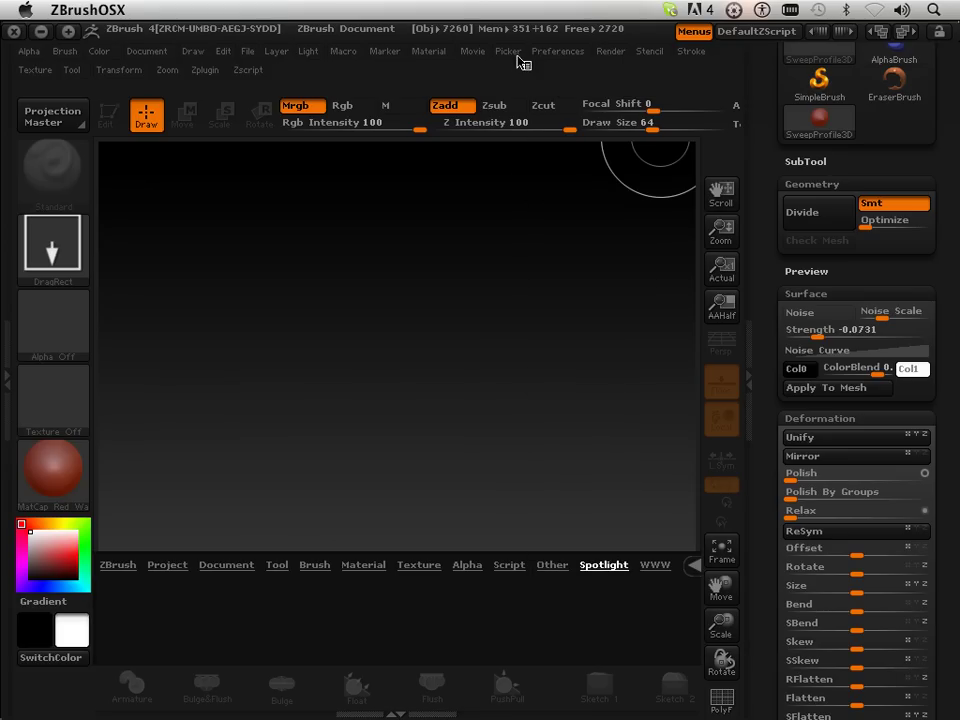
{"action": "left_click_drag", "start_coordinate": [777, 114], "coordinate": [777, 297]}
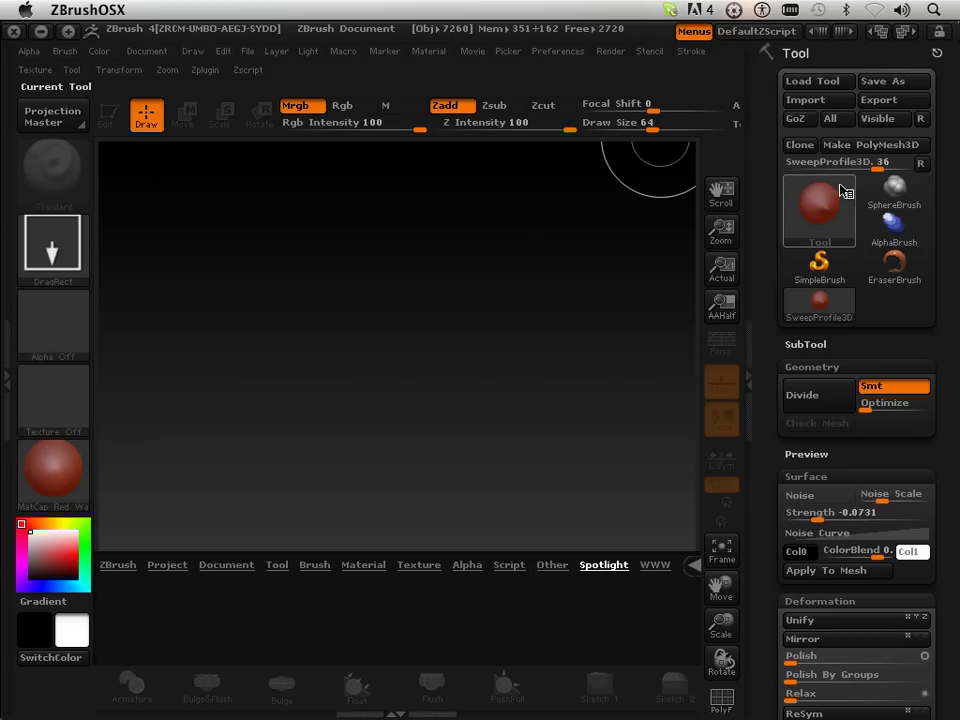
{"action": "mouse_move", "coordinate": [776, 390]}
{"action": "left_mouse_down"}
{"action": "mouse_move", "coordinate": [765, 308]}
{"action": "mouse_move", "coordinate": [795, 274]}
{"action": "left_mouse_up"}
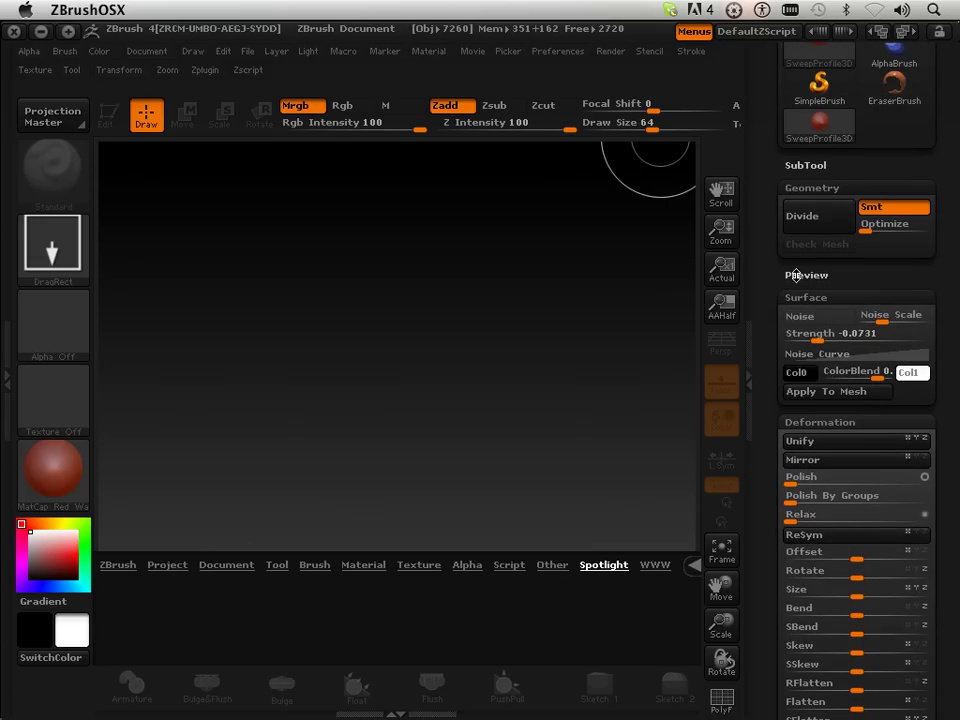
{"action": "left_click", "coordinate": [799, 421]}
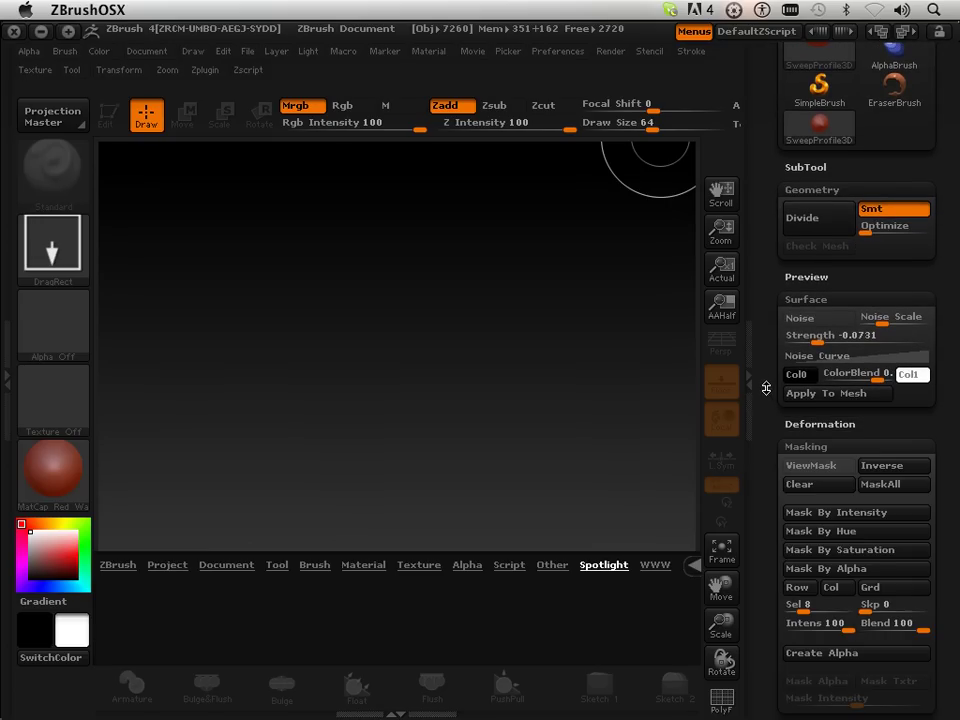
{"action": "left_click_drag", "start_coordinate": [765, 386], "coordinate": [780, 505]}
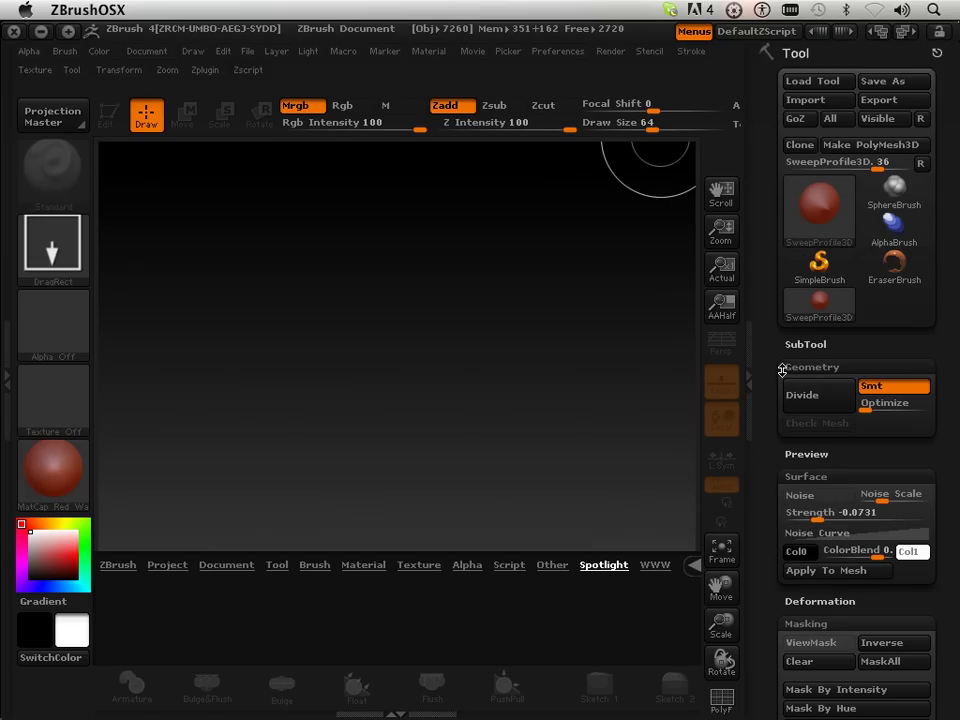
Step: Scroll through the Masking subpalette and open the Texture menu
{"action": "scroll", "coordinate": [790, 500], "scroll_direction": "down", "scroll_amount": 5}
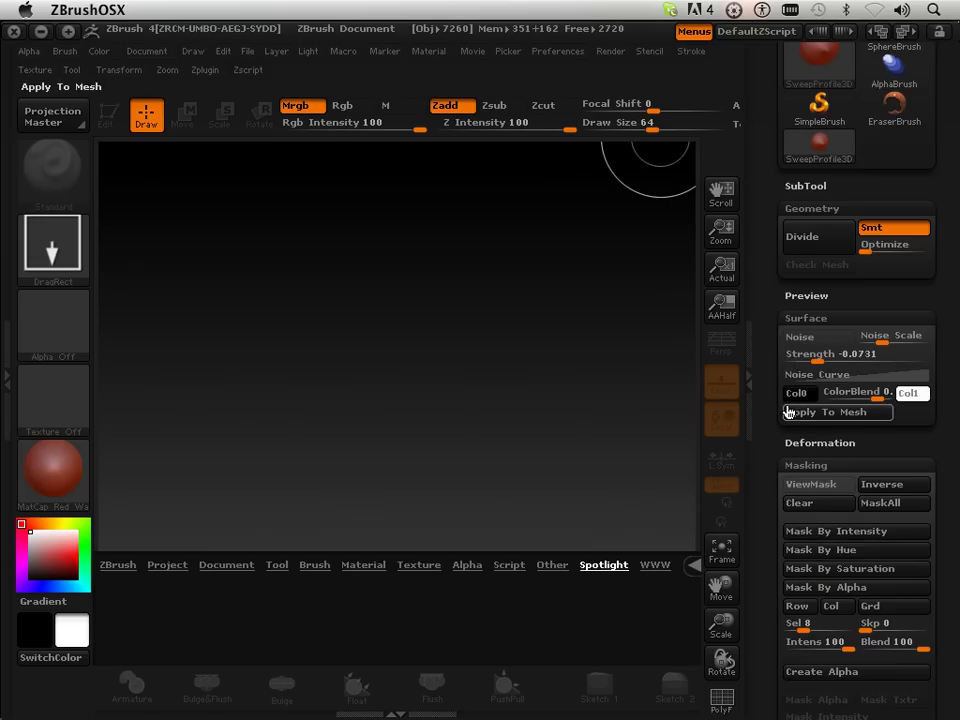
{"action": "left_click_drag", "start_coordinate": [778, 454], "coordinate": [768, 288]}
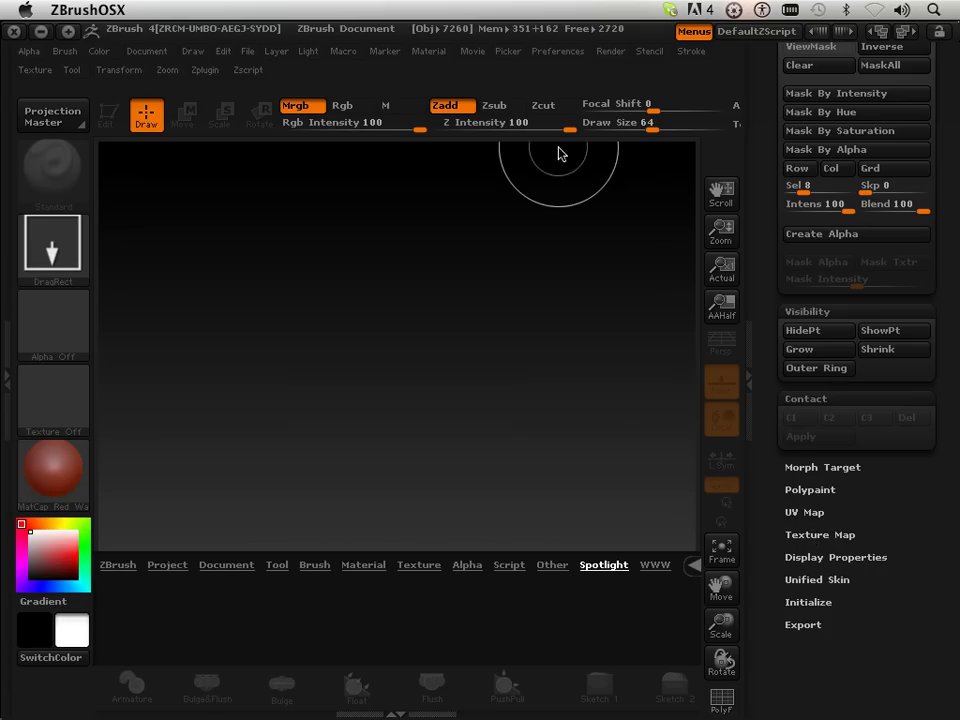
{"action": "left_click", "coordinate": [35, 70]}
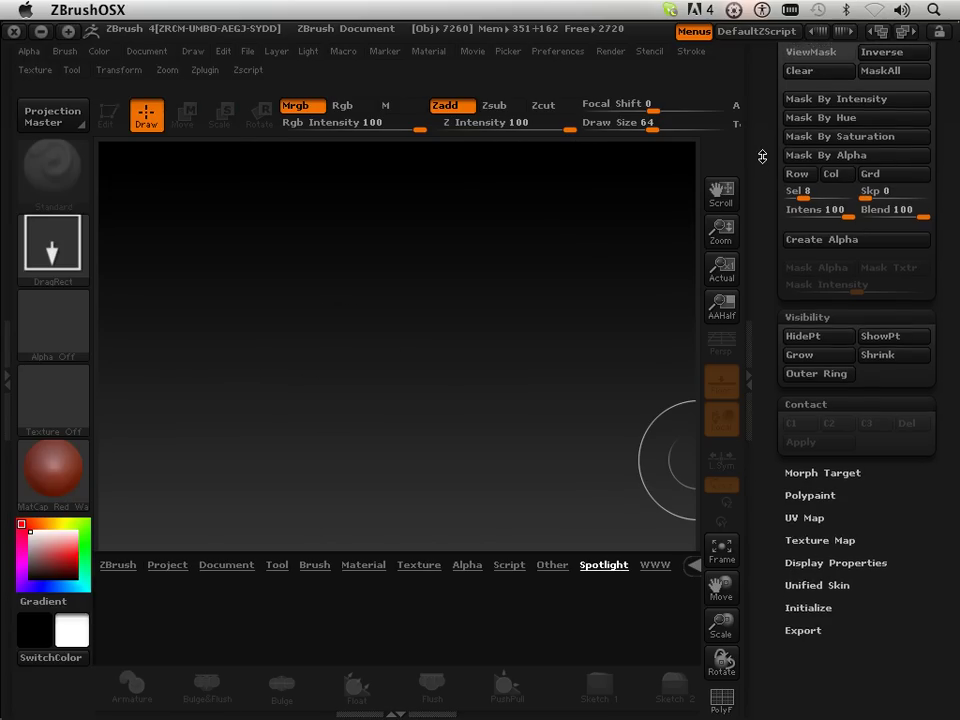
{"action": "left_click_drag", "start_coordinate": [761, 150], "coordinate": [765, 368]}
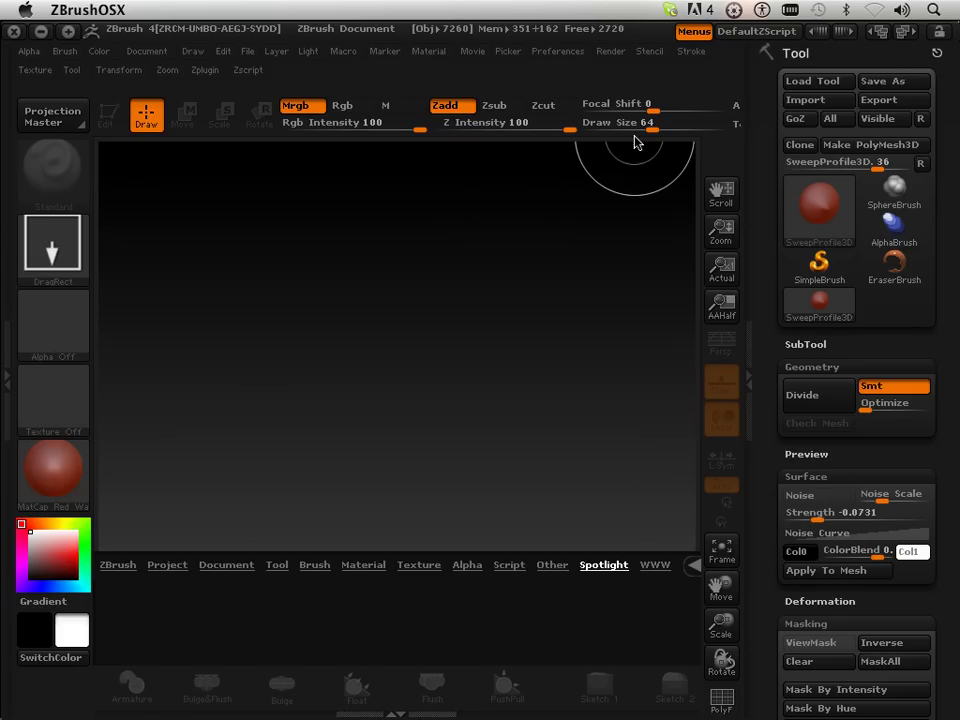
{"action": "left_click_drag", "start_coordinate": [763, 162], "coordinate": [760, 153]}
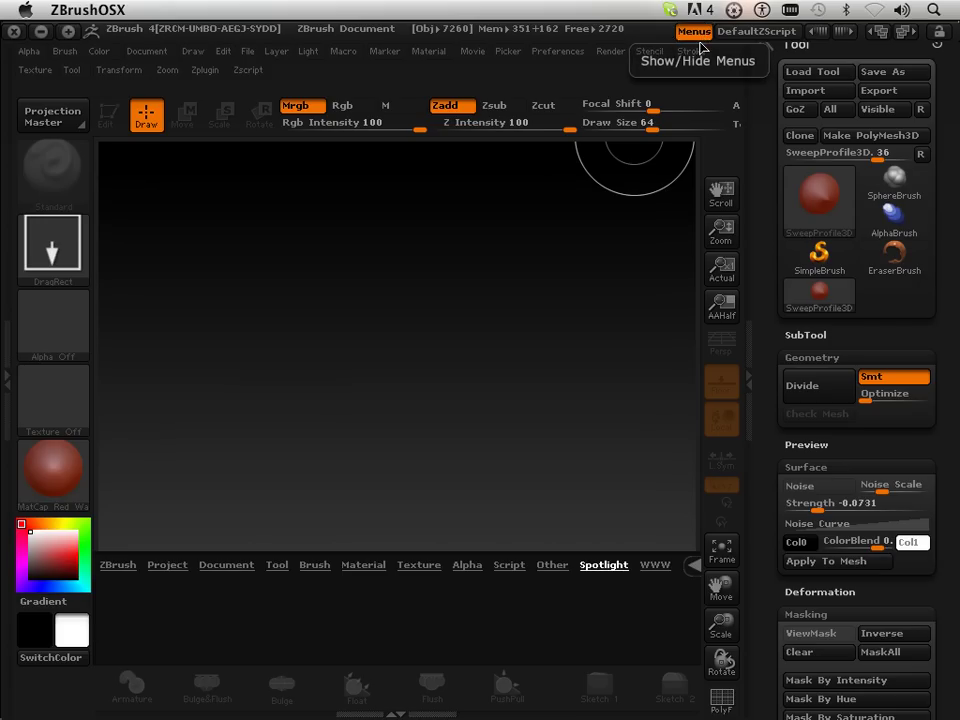
{"action": "left_click", "coordinate": [698, 34]}
{"action": "left_click", "coordinate": [697, 34]}
{"action": "left_click", "coordinate": [697, 34]}
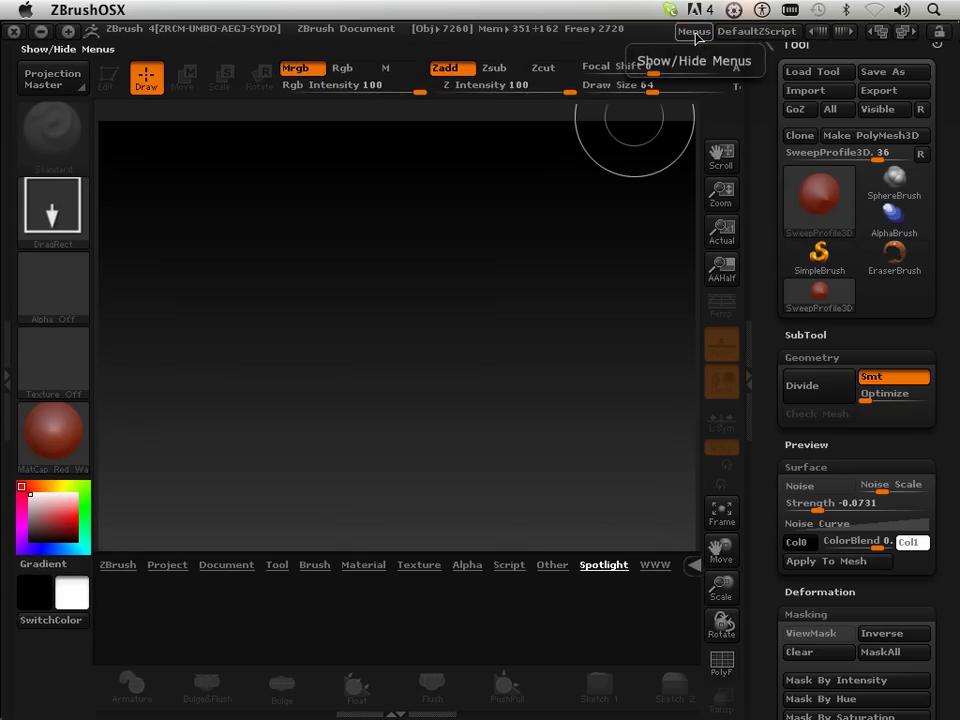
{"action": "left_click", "coordinate": [697, 34]}
{"action": "left_click", "coordinate": [697, 35]}
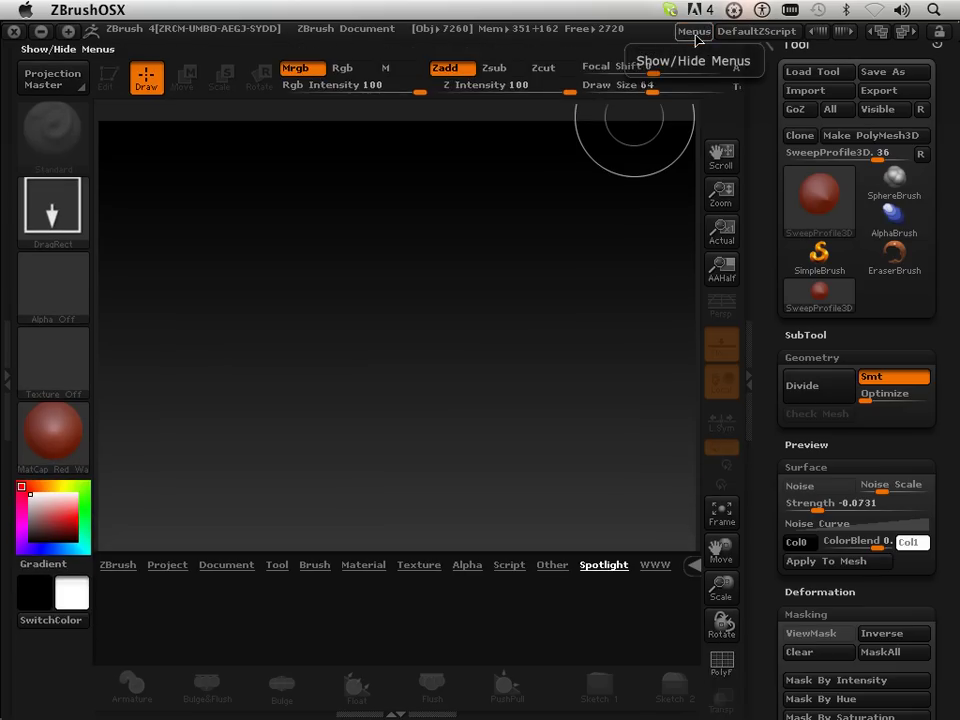
{"action": "left_click", "coordinate": [697, 35]}
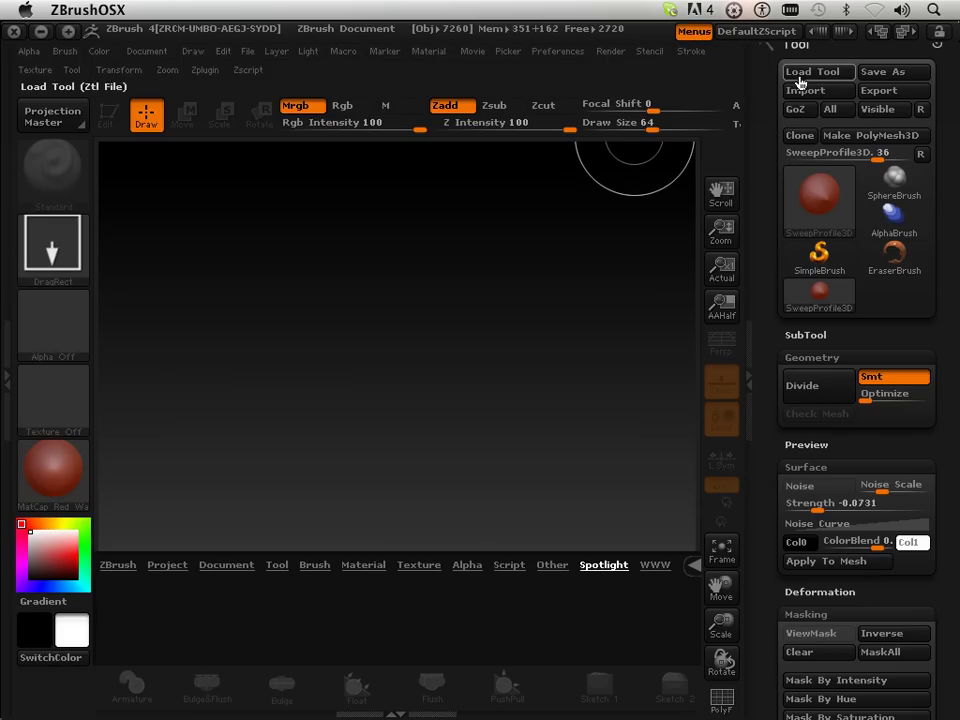
{"action": "left_click", "coordinate": [844, 38]}
{"action": "left_click", "coordinate": [844, 38]}
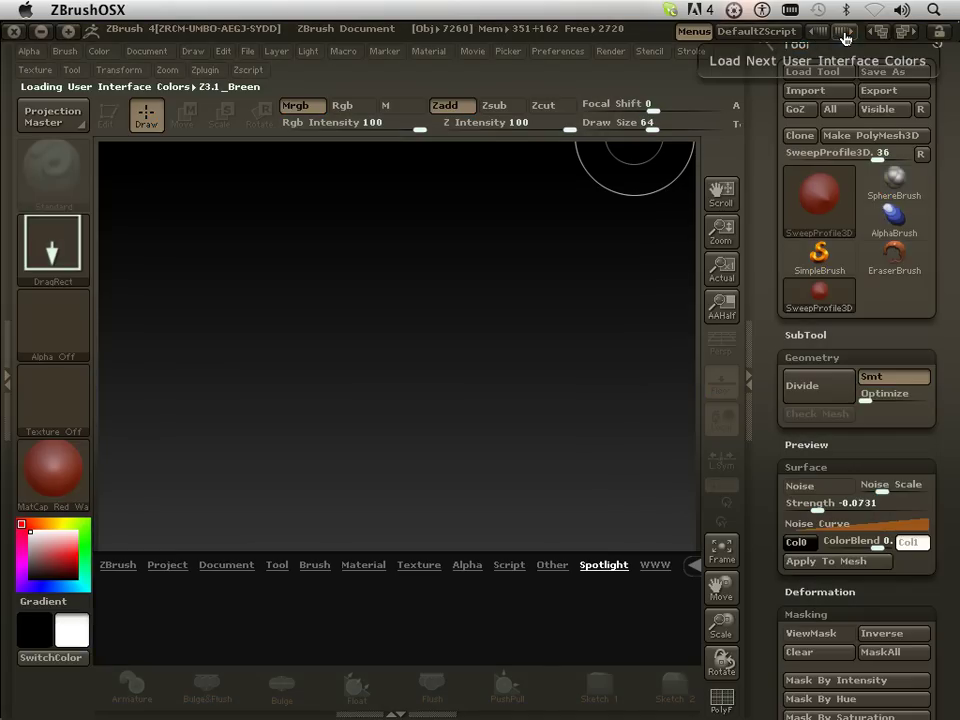
{"action": "left_click", "coordinate": [844, 38]}
{"action": "left_click", "coordinate": [844, 38]}
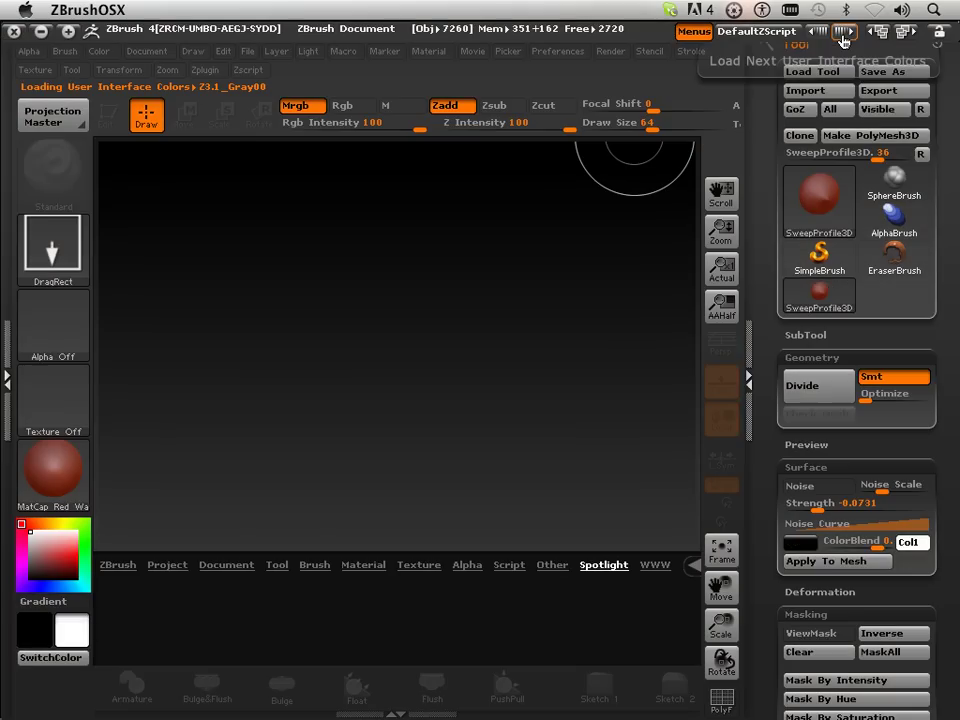
{"action": "left_click", "coordinate": [844, 38]}
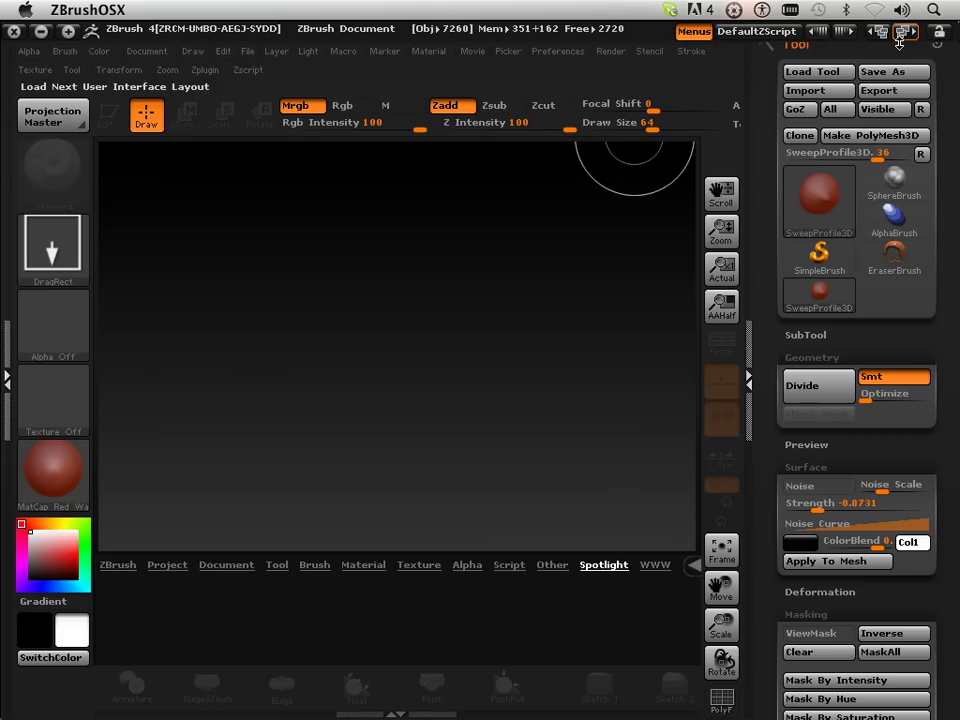
{"action": "left_click", "coordinate": [843, 35]}
{"action": "left_click", "coordinate": [843, 35]}
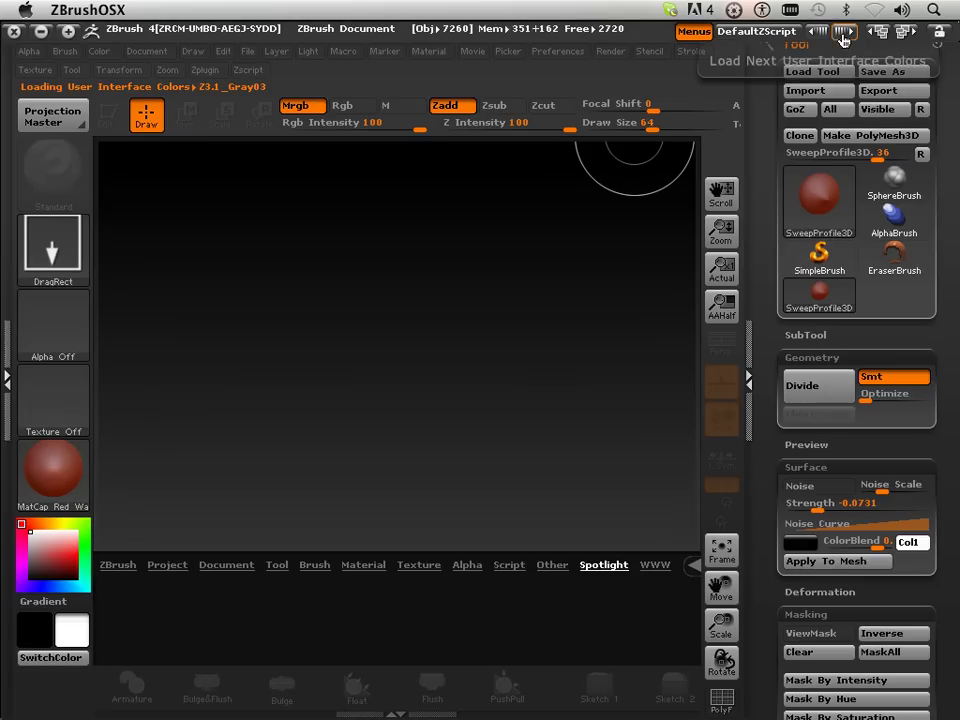
{"action": "left_click", "coordinate": [841, 36]}
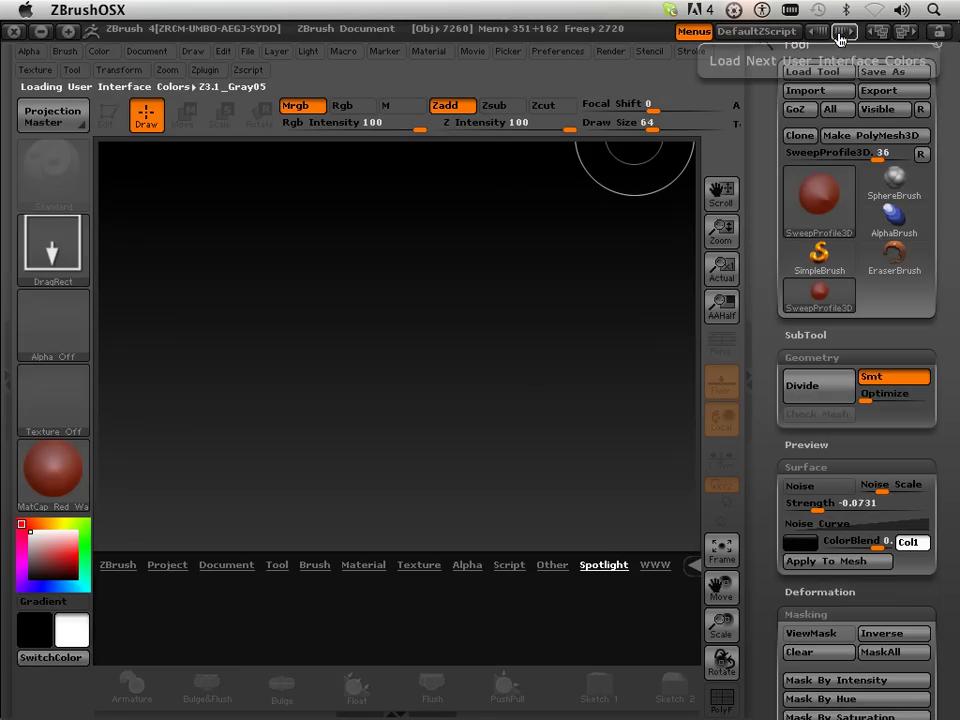
{"action": "left_click", "coordinate": [839, 37]}
{"action": "left_click", "coordinate": [836, 41]}
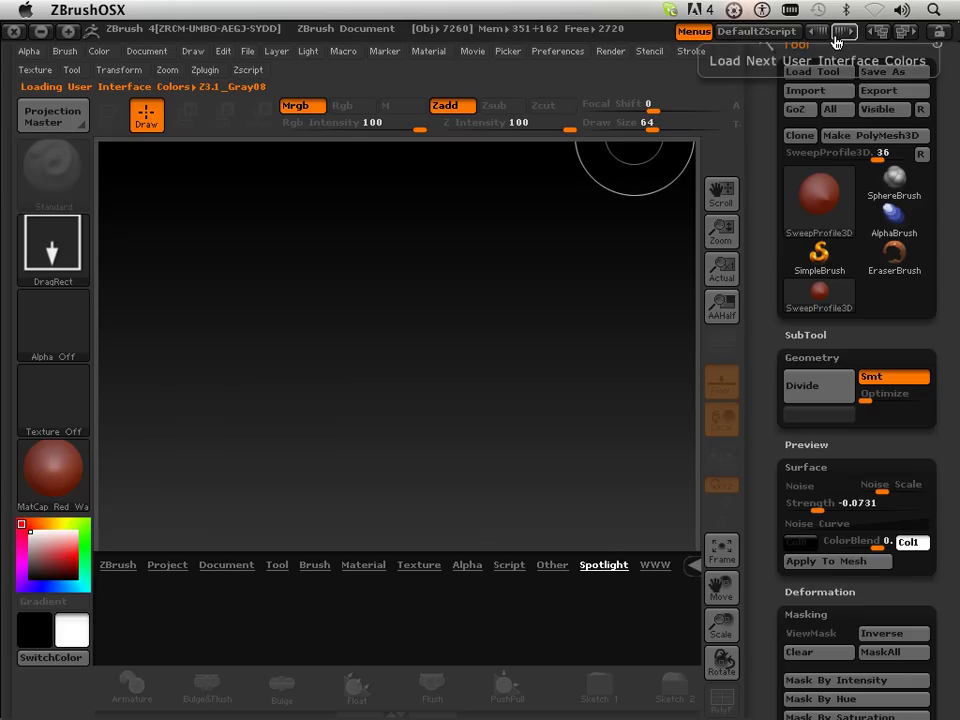
{"action": "left_click", "coordinate": [838, 39]}
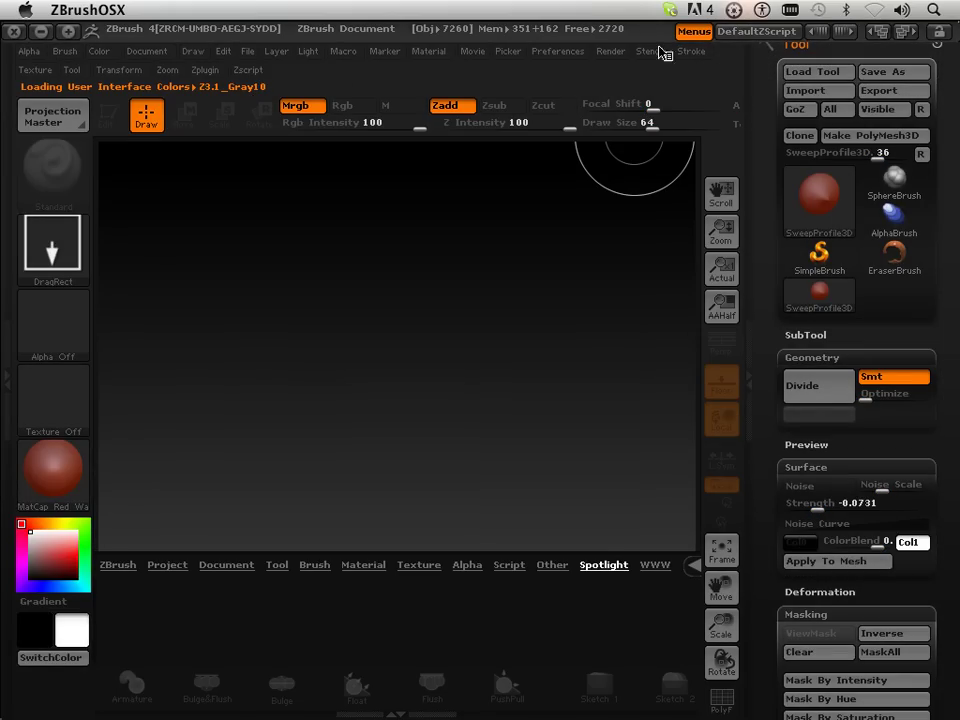
{"action": "left_click", "coordinate": [843, 42]}
{"action": "left_click", "coordinate": [842, 42]}
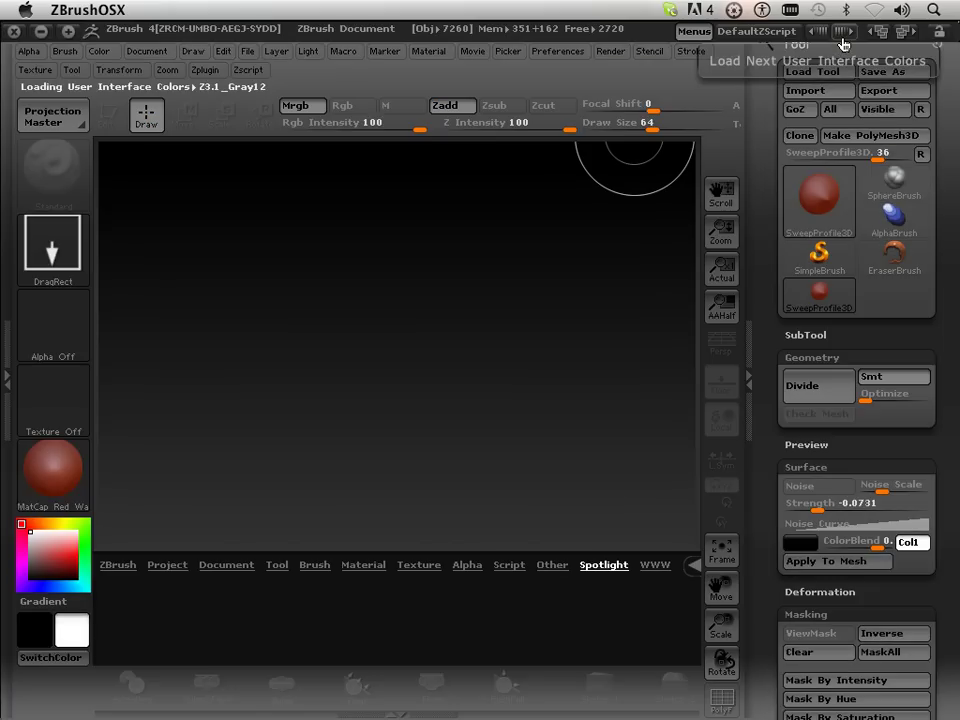
{"action": "left_click", "coordinate": [839, 45]}
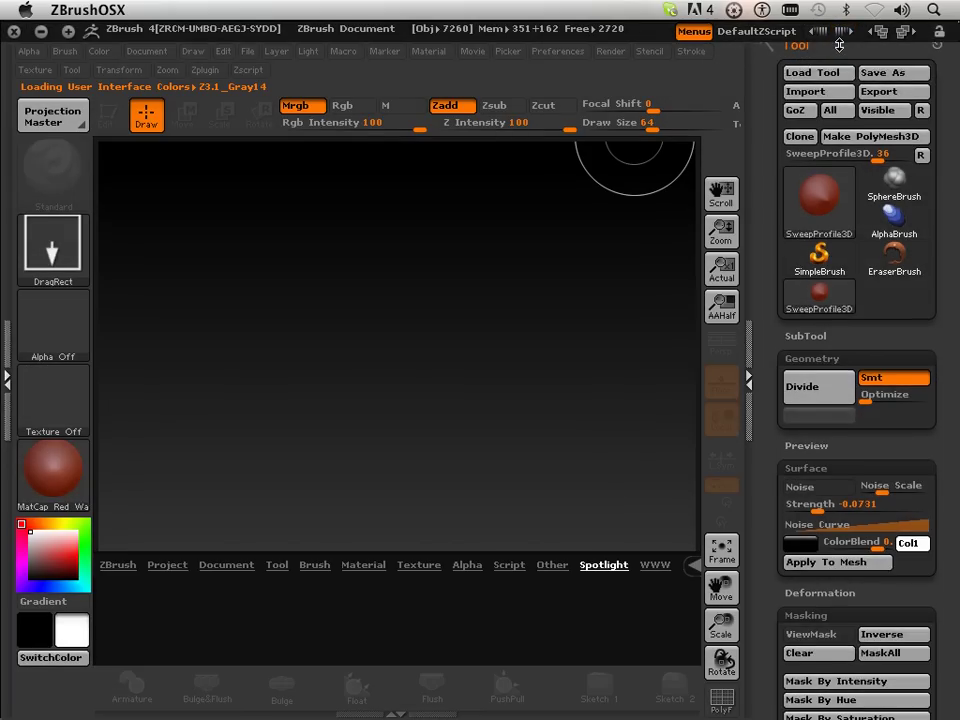
{"action": "left_click", "coordinate": [843, 41]}
{"action": "left_click", "coordinate": [843, 41]}
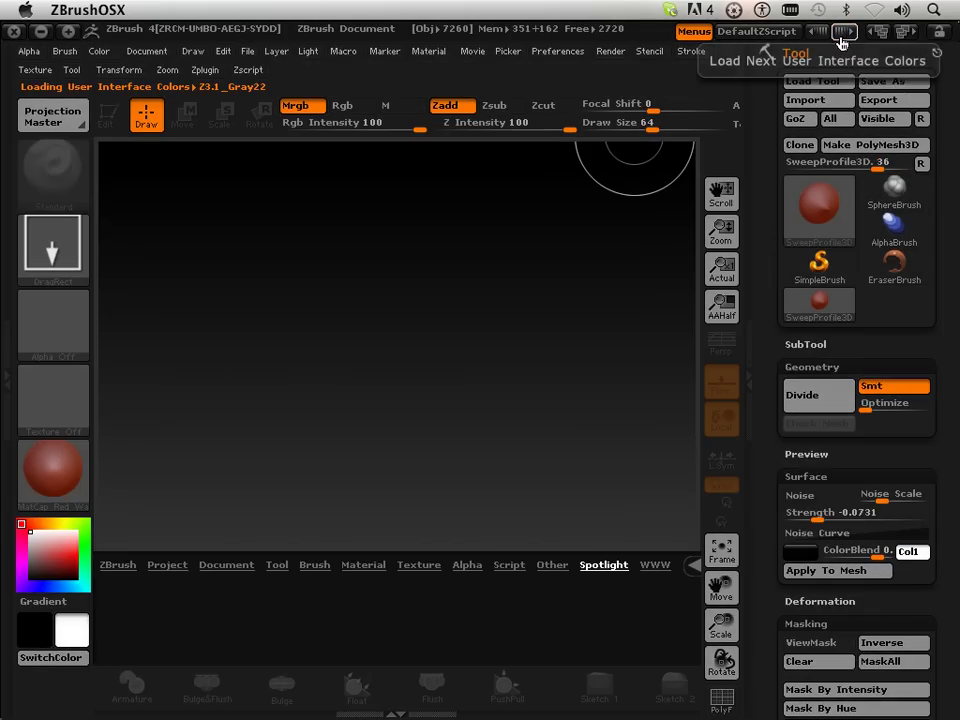
{"action": "left_click", "coordinate": [841, 43]}
{"action": "left_click", "coordinate": [838, 44]}
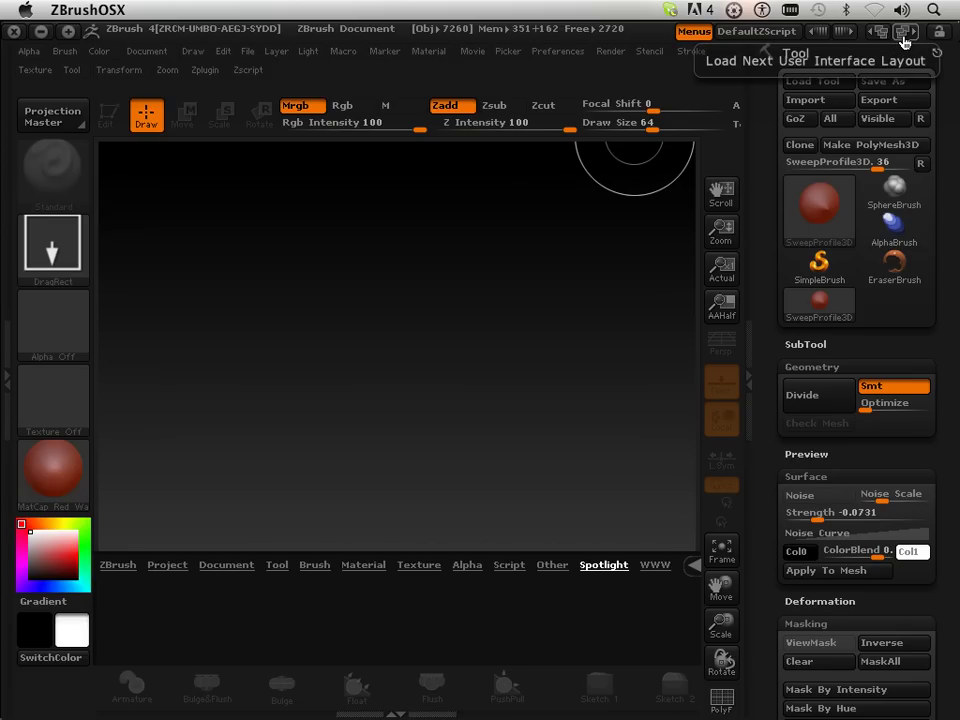
Step: Cycle the layouts through LeftRightShelf, Minimal and Sculpt01 until UIStandard is loaded
{"action": "left_click", "coordinate": [903, 40]}
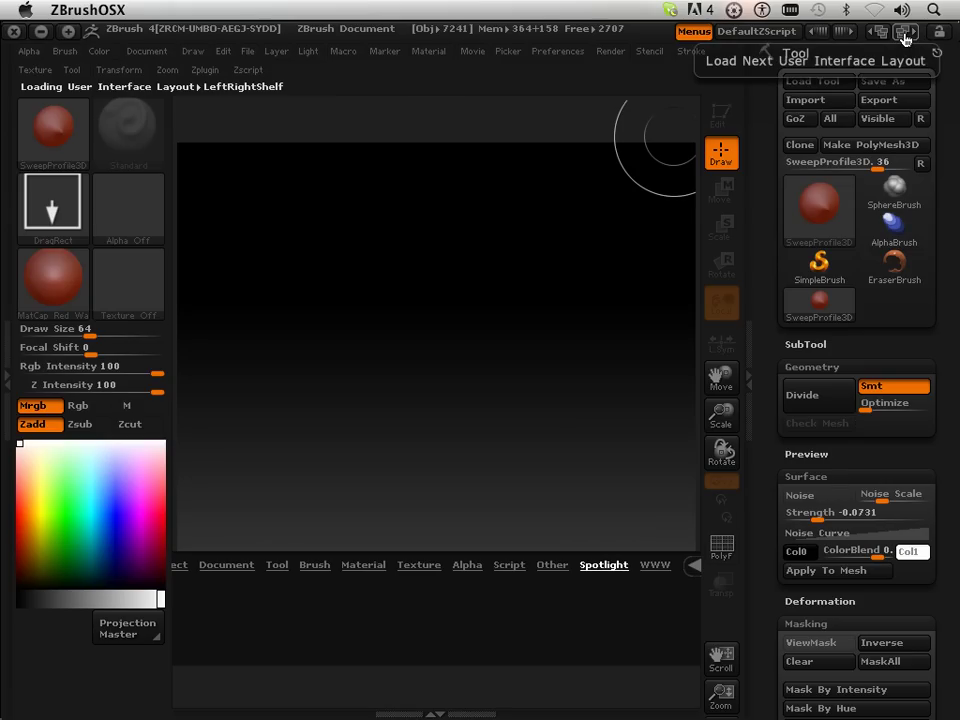
{"action": "left_click", "coordinate": [904, 39]}
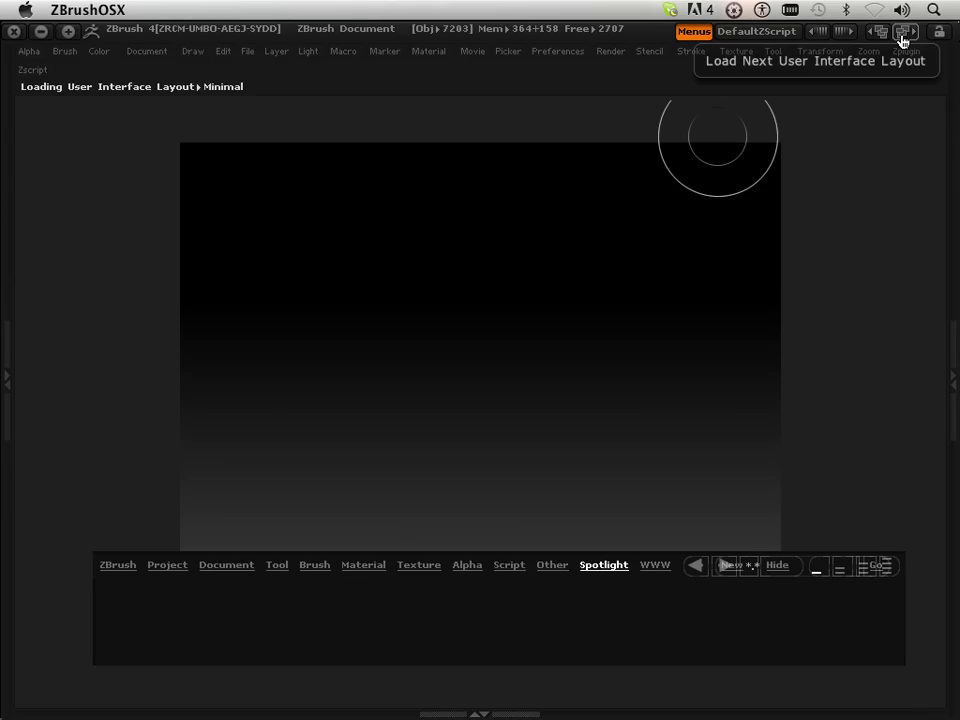
{"action": "left_click", "coordinate": [904, 39]}
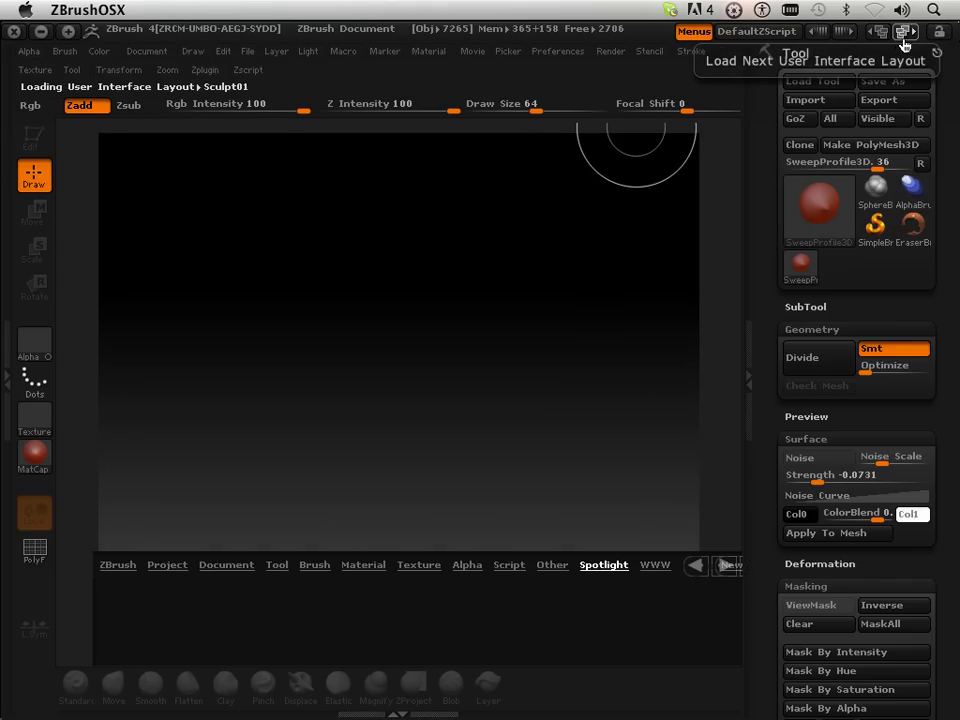
{"action": "left_click", "coordinate": [902, 38]}
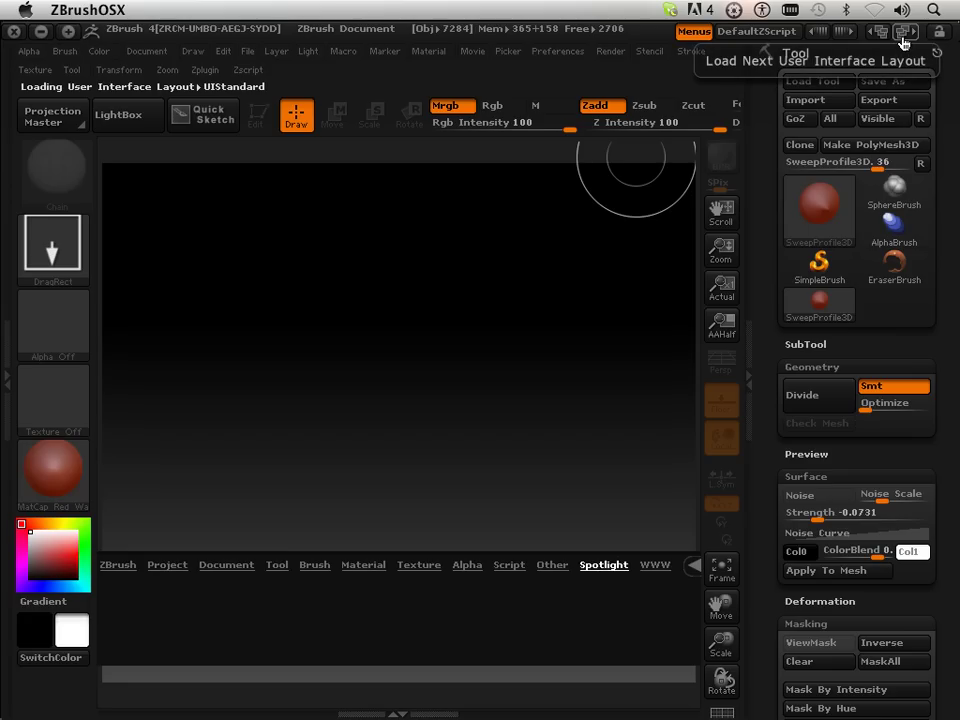